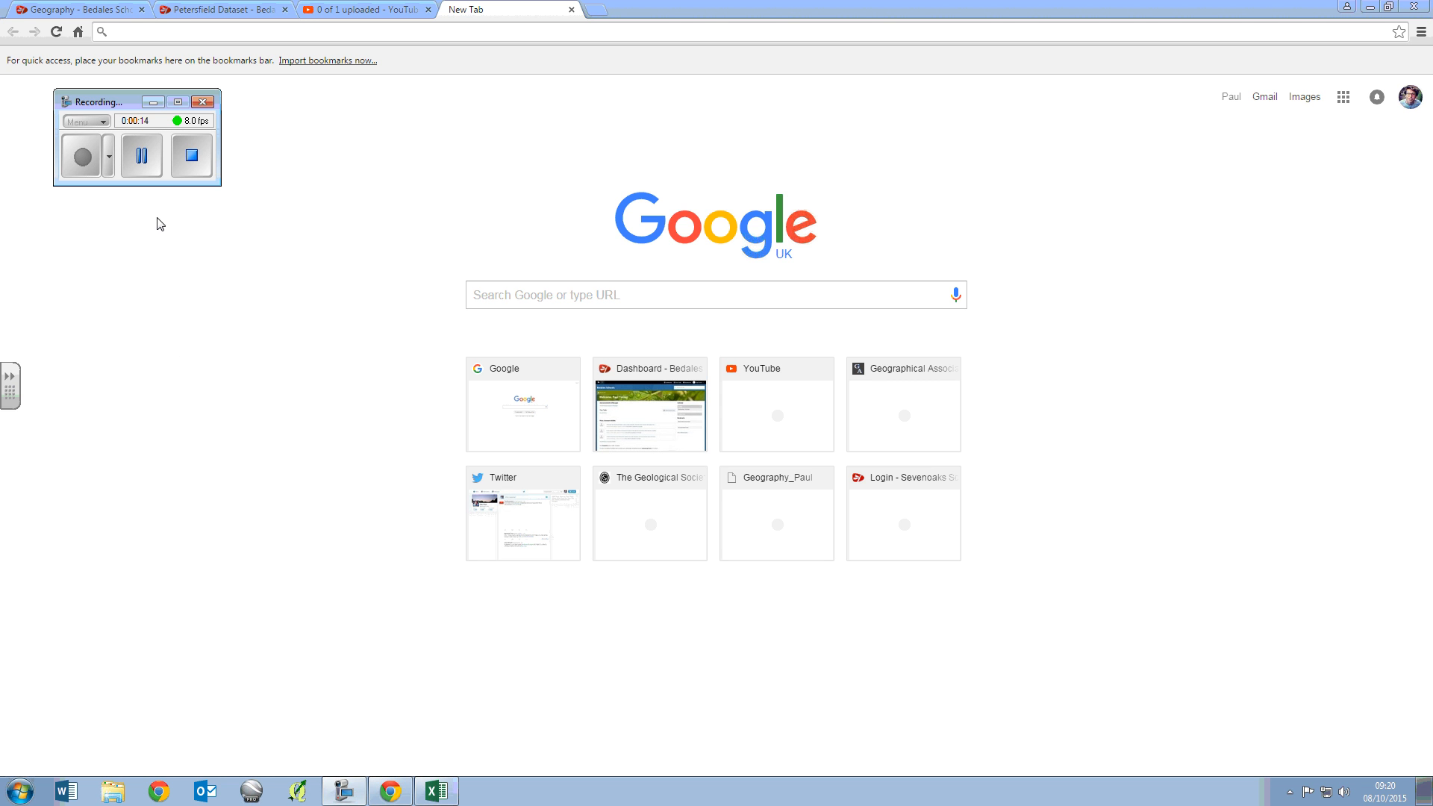
- View the Petersfield Dataset page, then switch to Excel and review the Petersfield Data (1) sheet's columns from Street Name to geometry
left_click(239, 9)
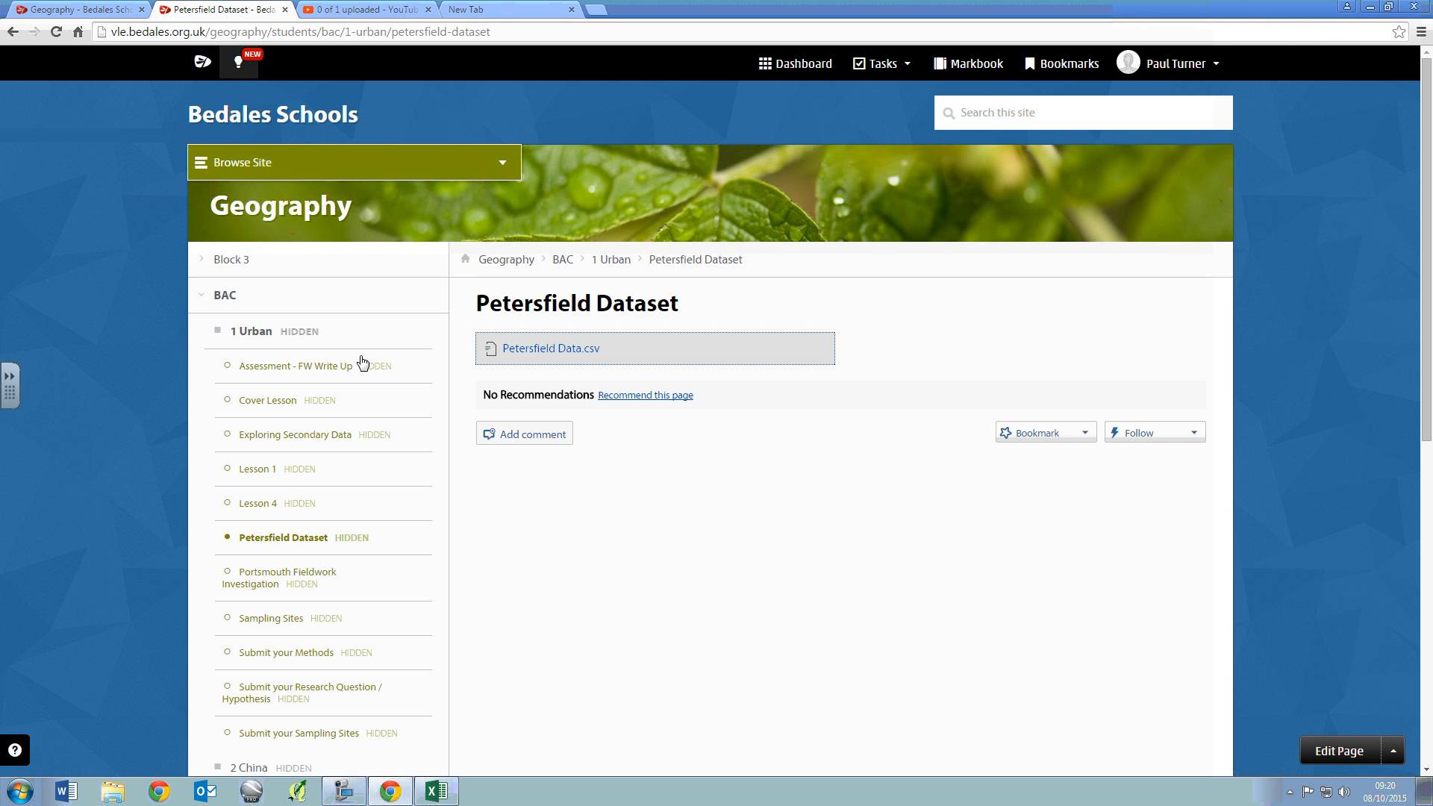
left_click(431, 793)
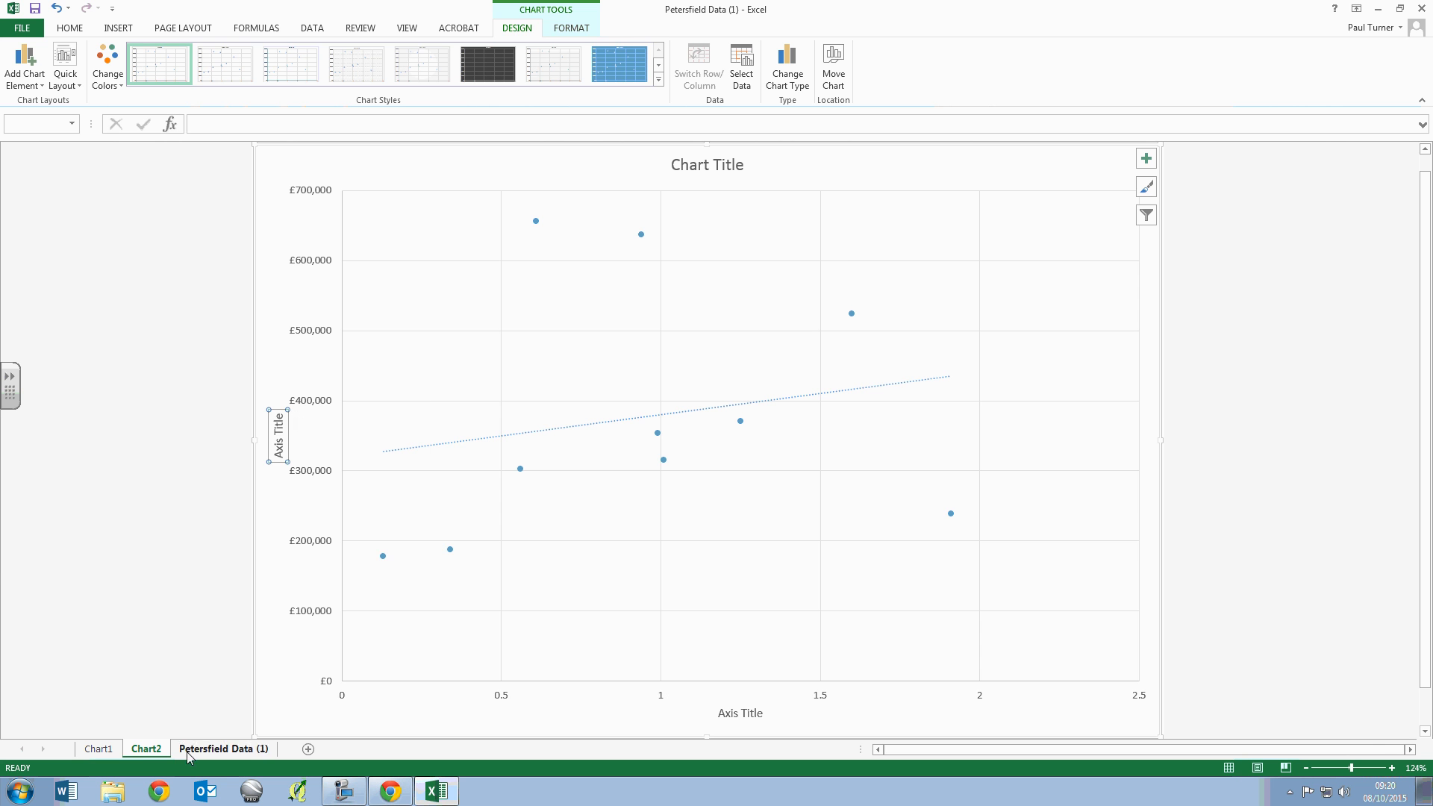
left_click(199, 749)
left_click(52, 224)
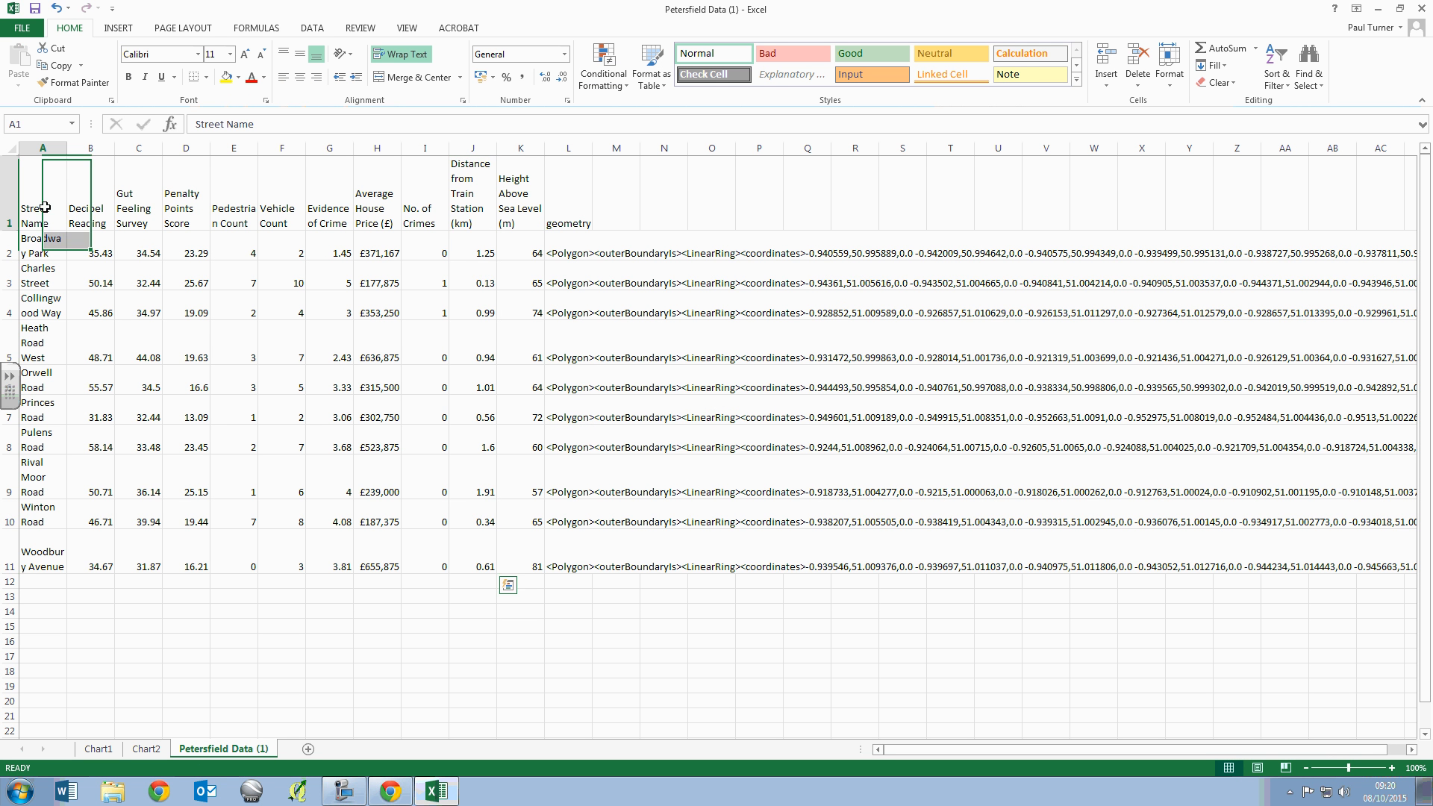
left_click(561, 215)
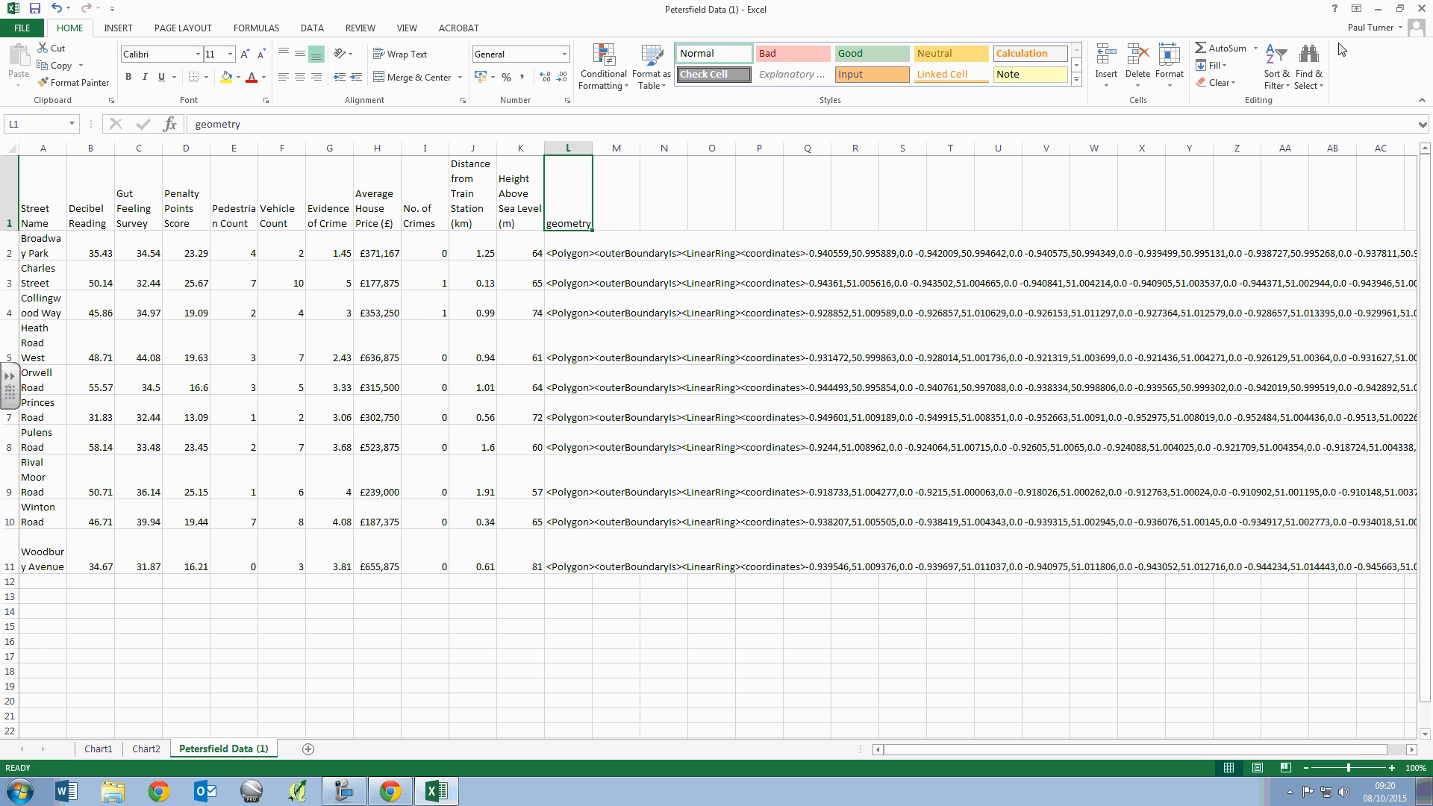
left_click(1376, 9)
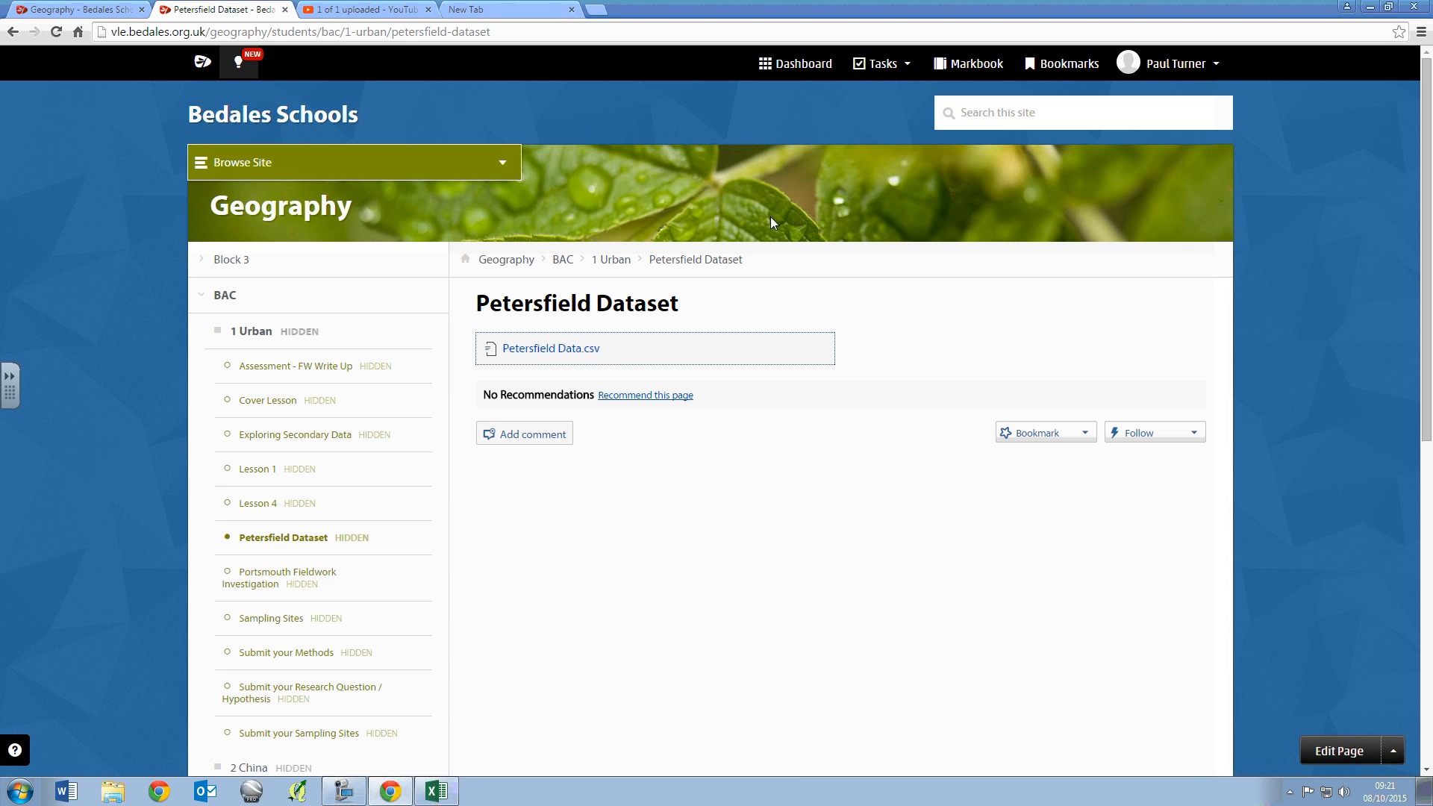
- Open Google Drive from the new browser tab in Chrome
left_click(443, 9)
left_click(1344, 96)
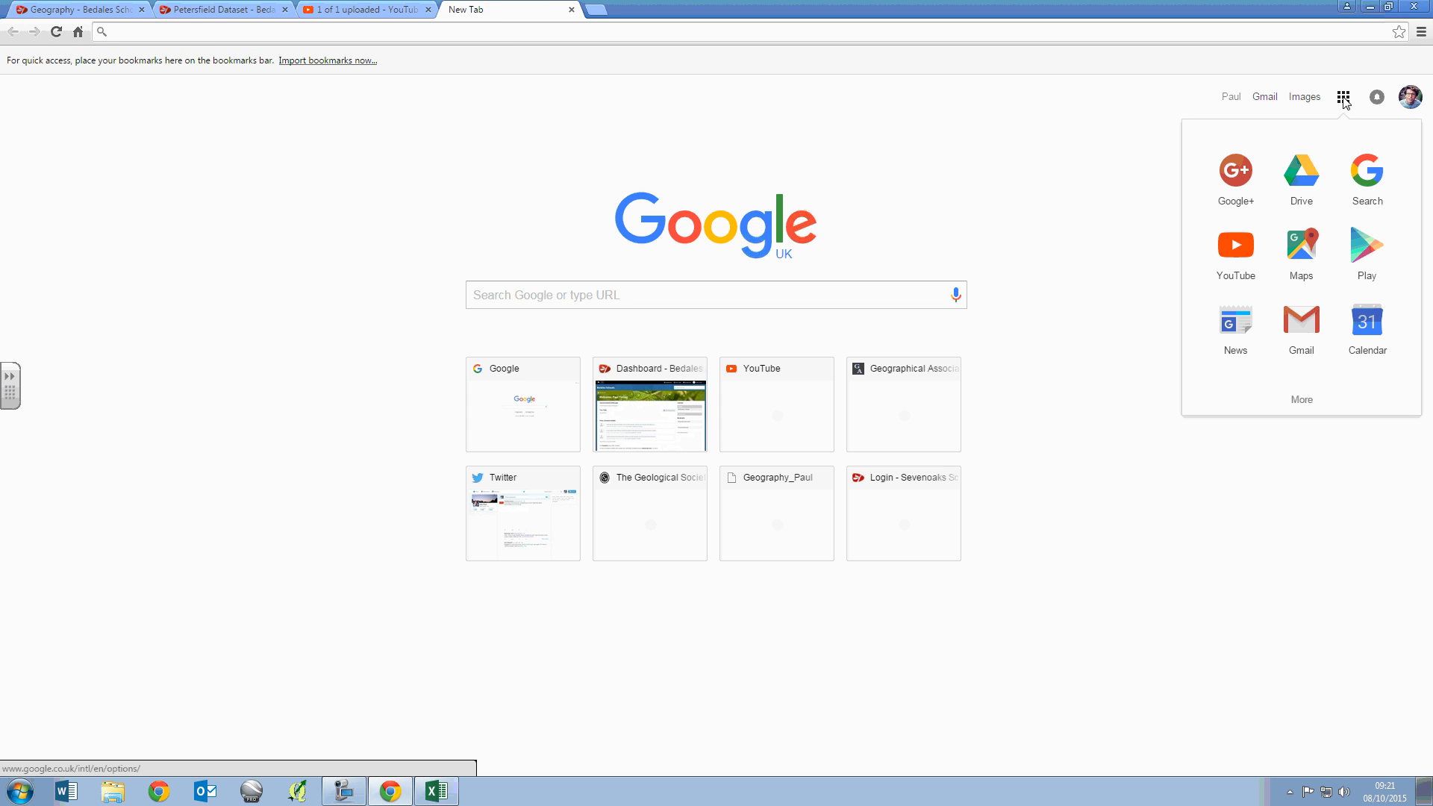
left_click(1295, 182)
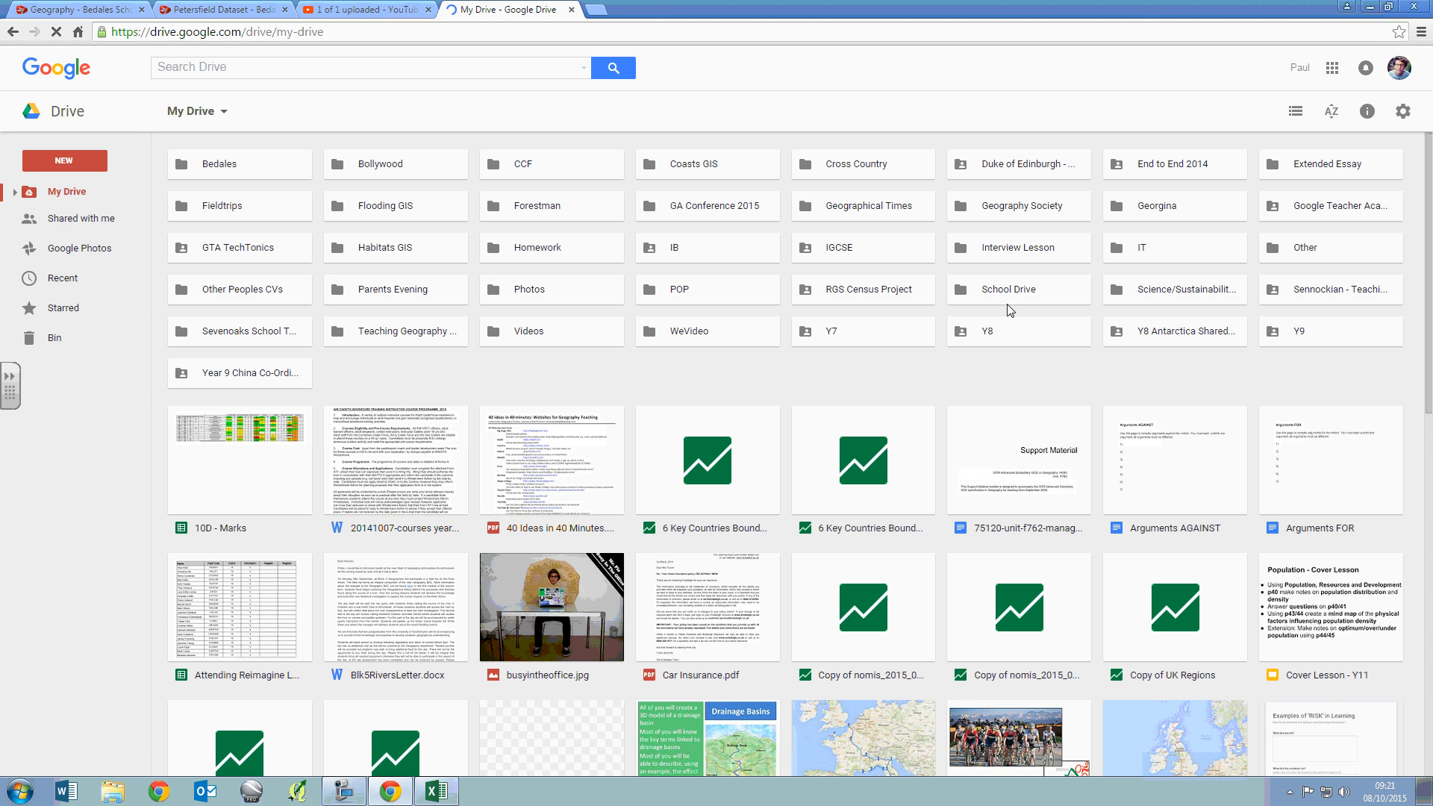
- Search the apps that can be connected to Drive for "fusion tables", then close the app list
left_click(65, 161)
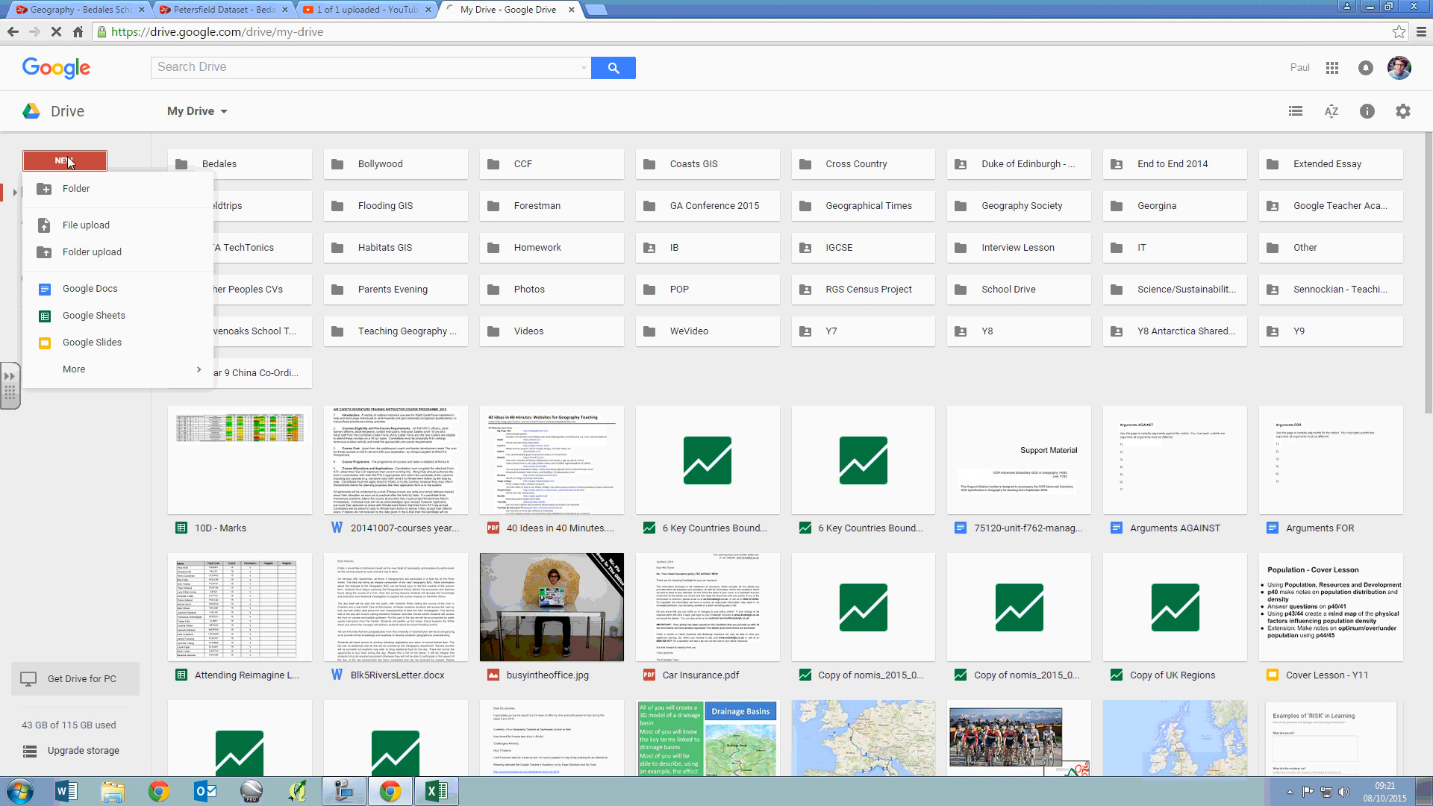
mouse_move(113, 368)
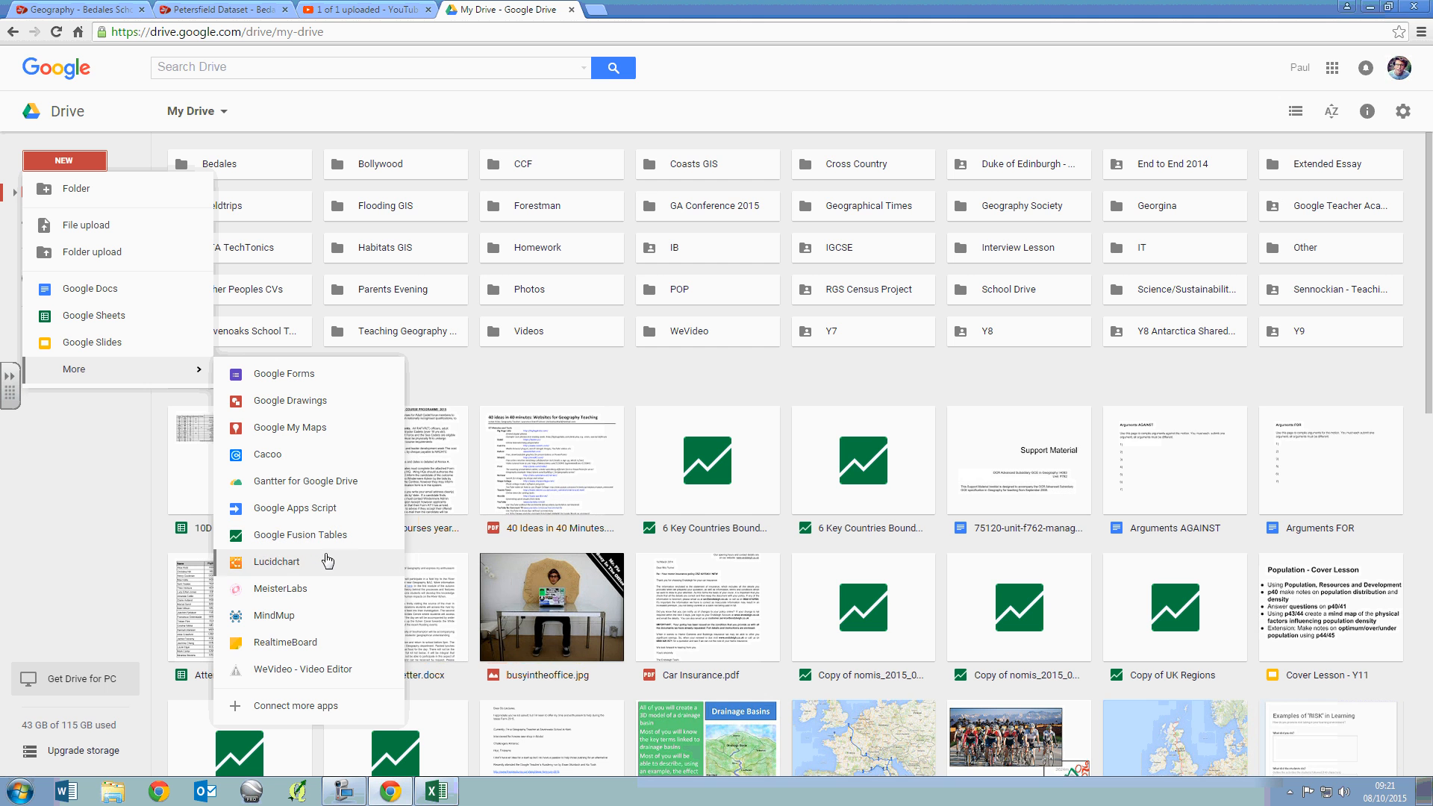
left_click(336, 706)
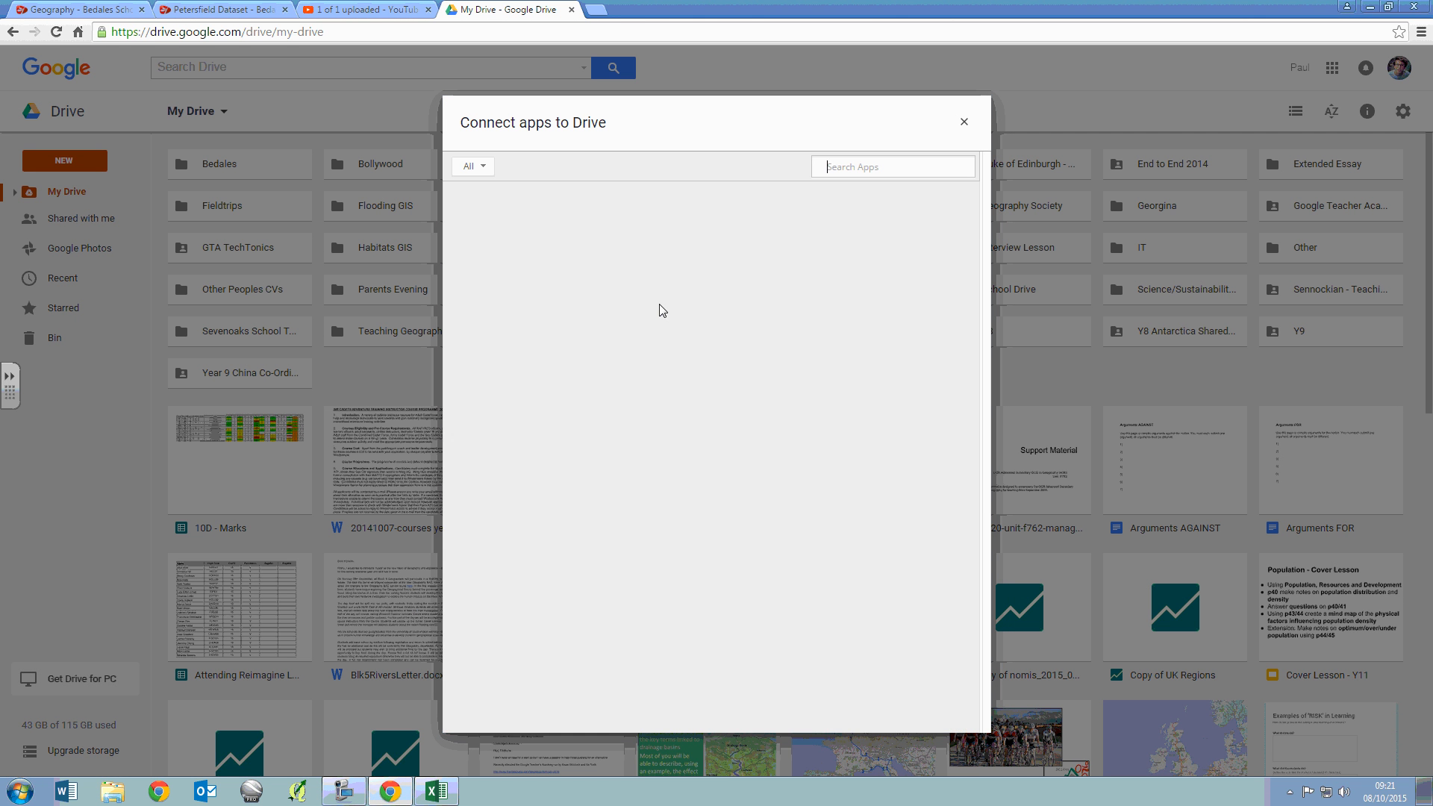
left_click(829, 168)
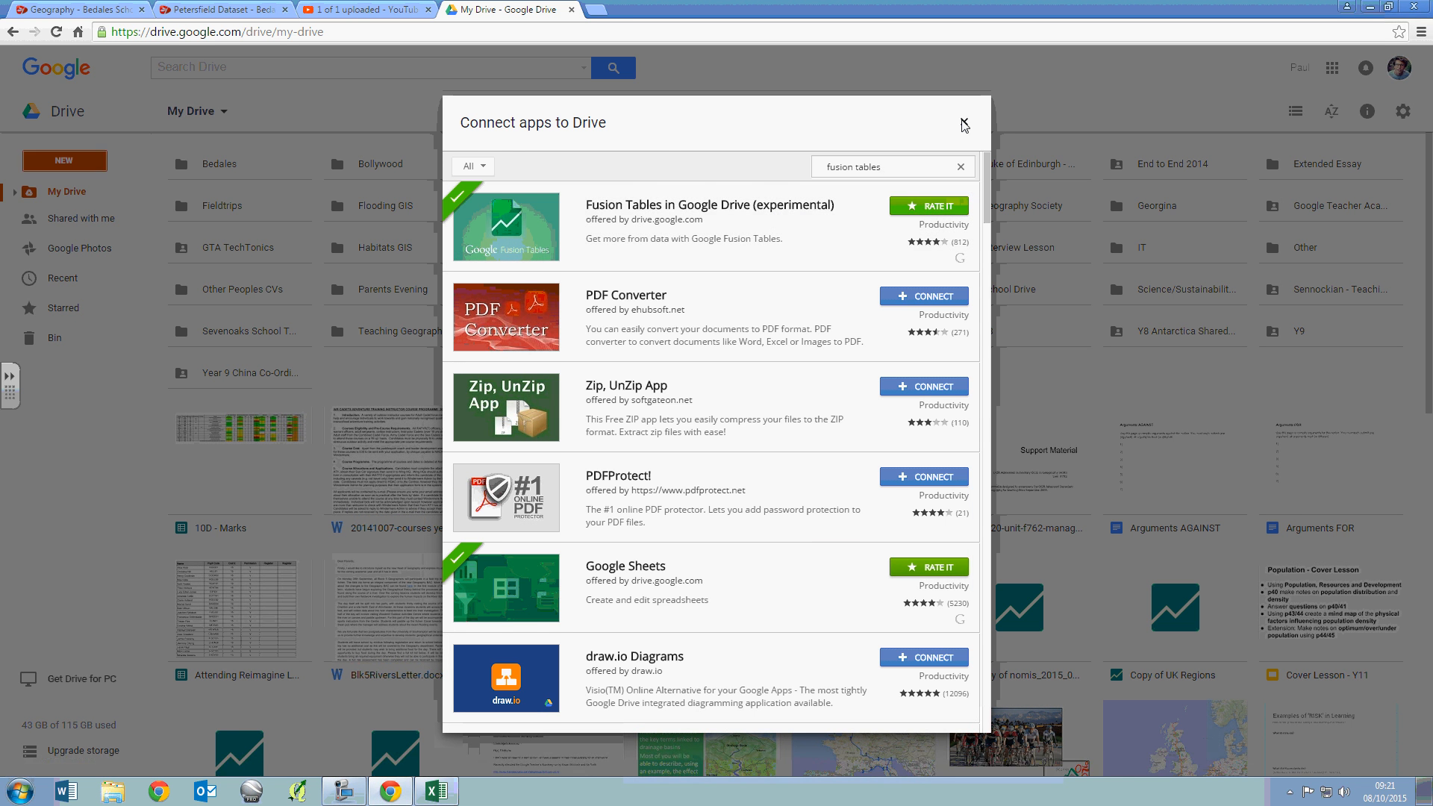
left_click(962, 122)
- Create a new Google Fusion Tables file from Drive
left_click(65, 165)
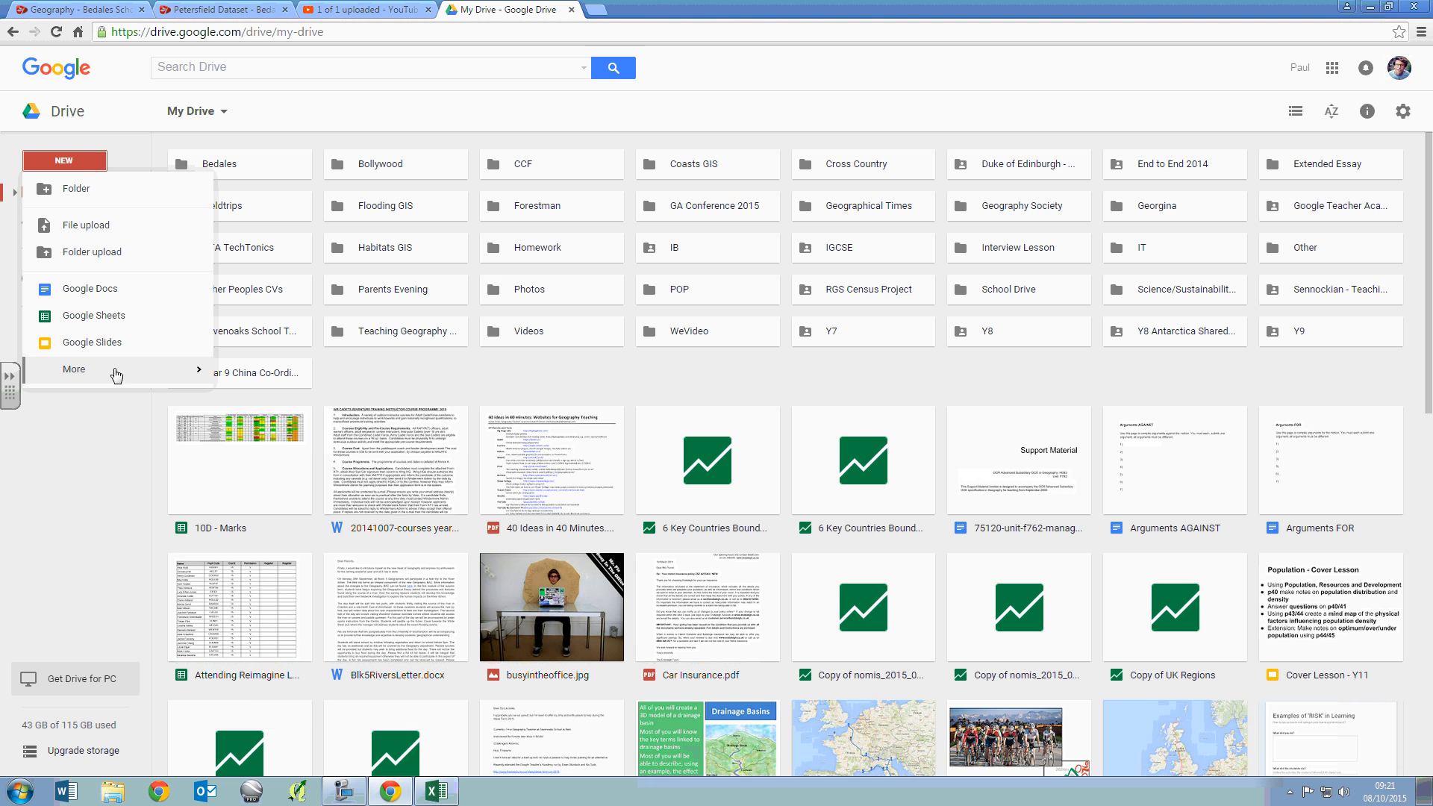
mouse_move(158, 371)
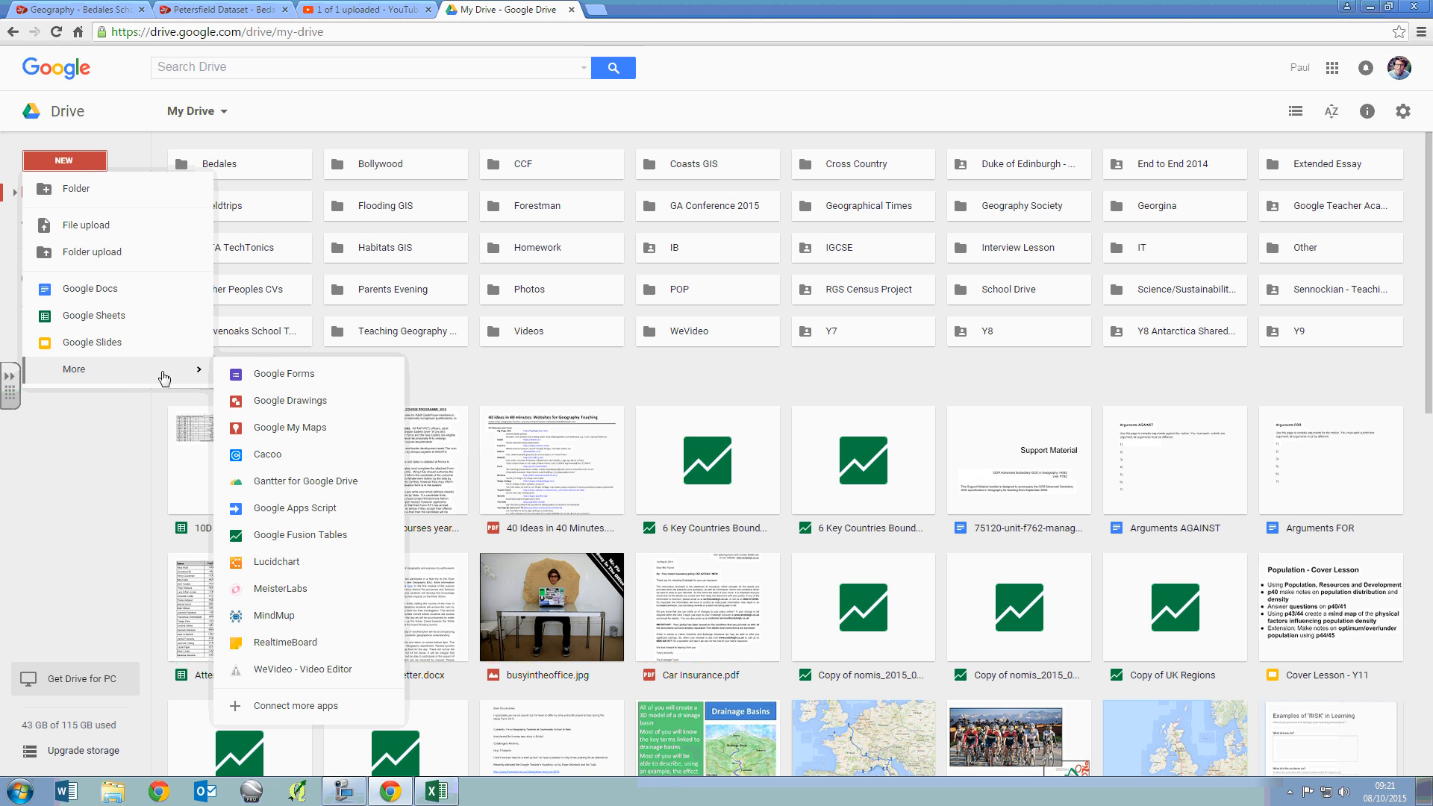
left_click(326, 540)
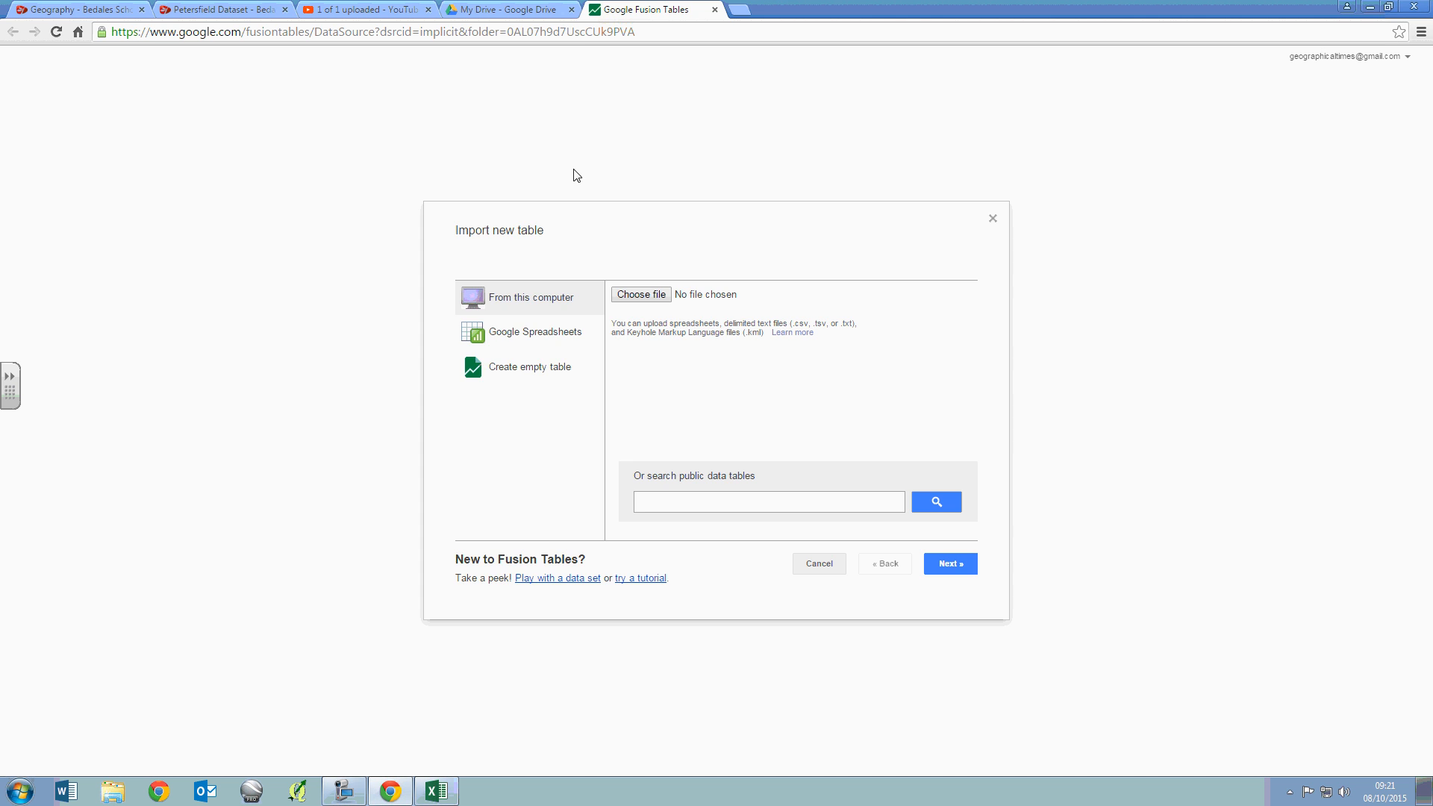
- Choose Petersfield Data.csv from the personal drive's Downloads folder as the file to import
left_click(646, 298)
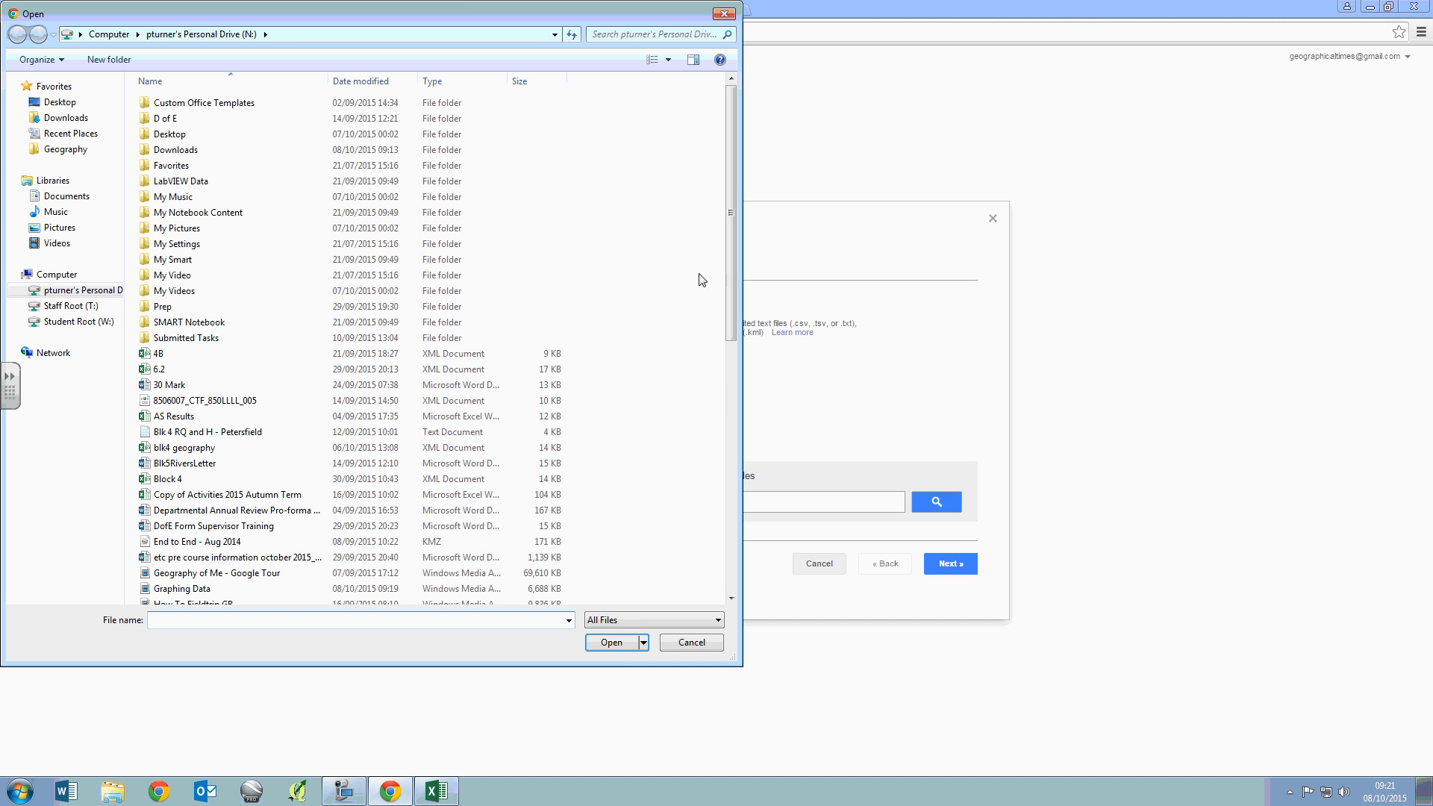
left_click_drag(728, 245, 719, 129)
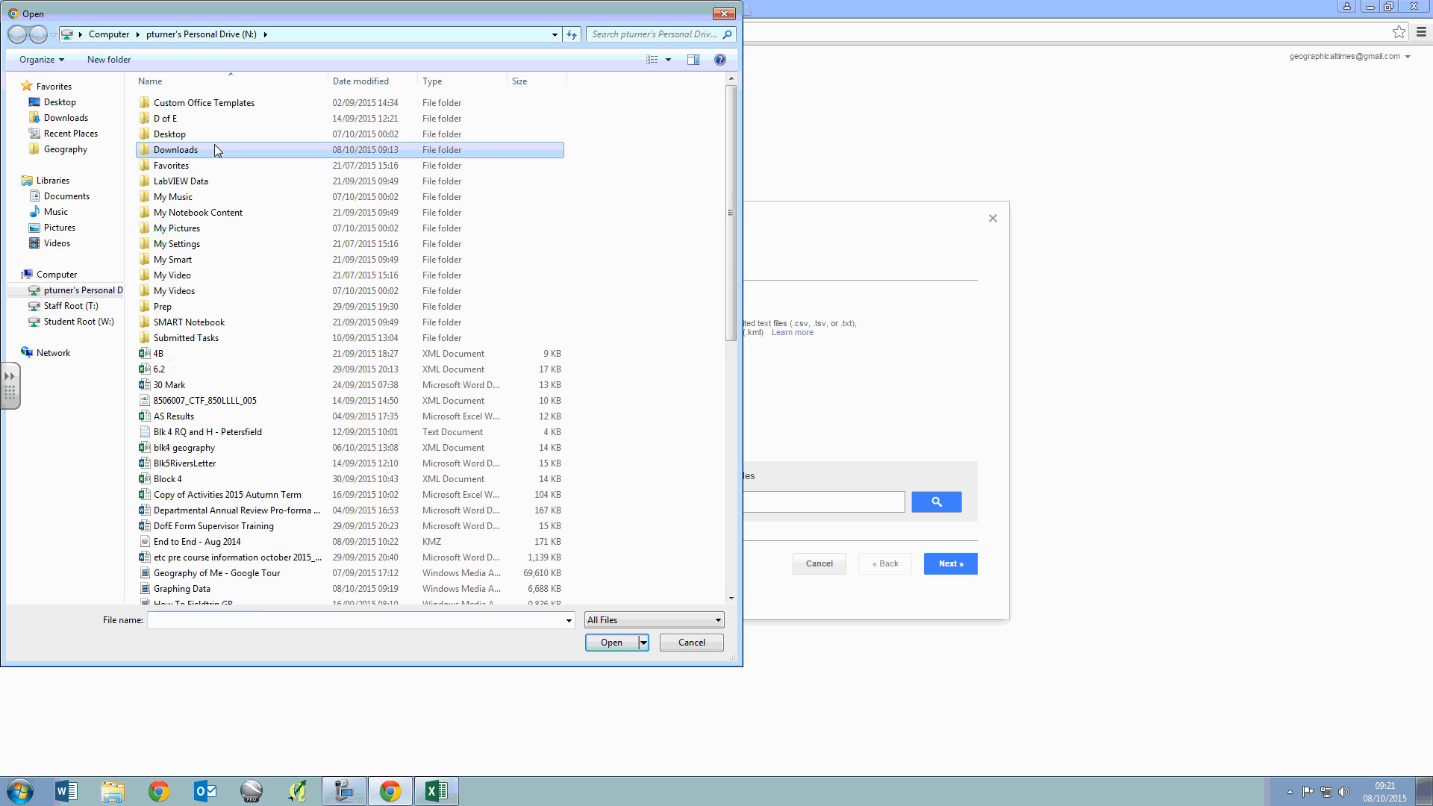
double_click(205, 150)
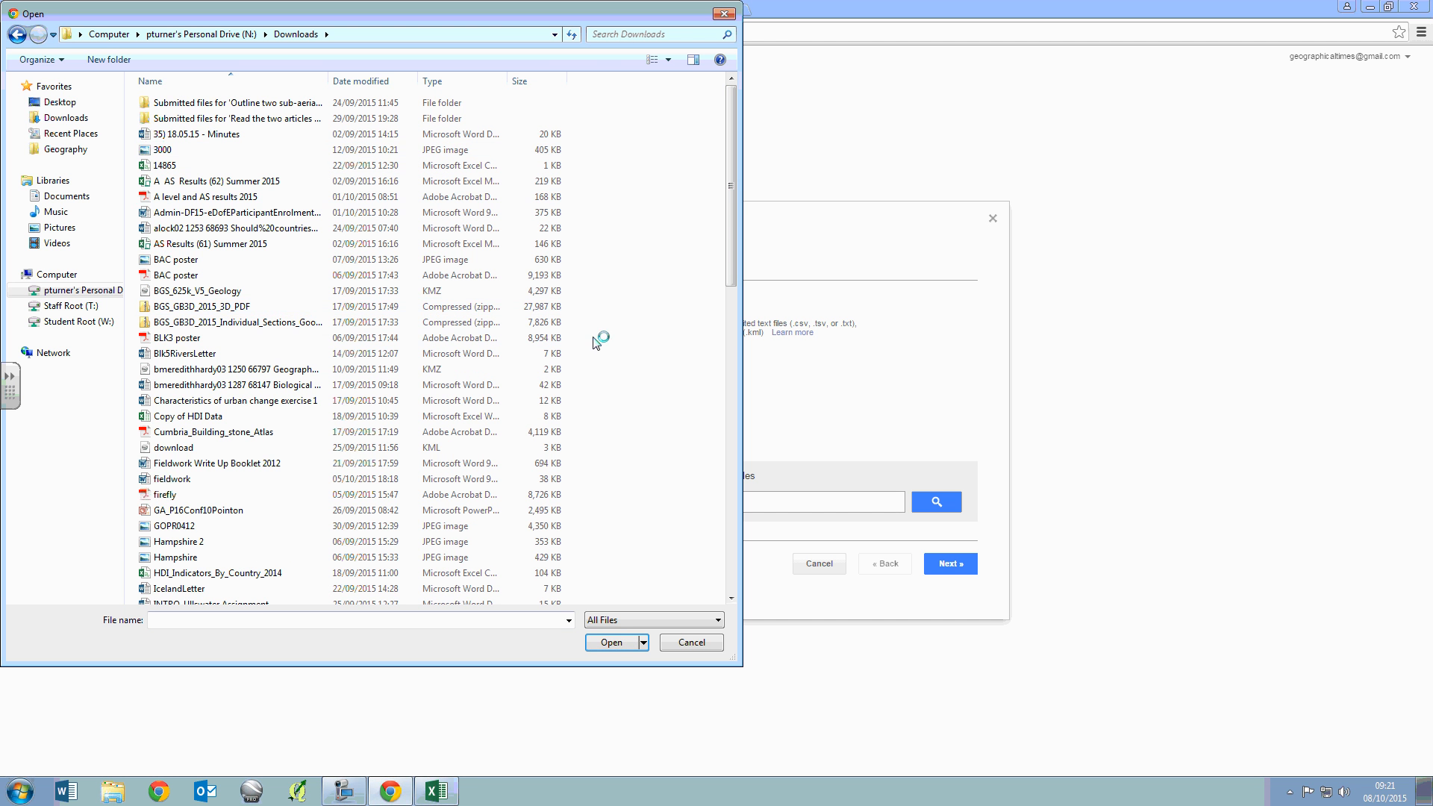
left_click_drag(722, 224, 729, 442)
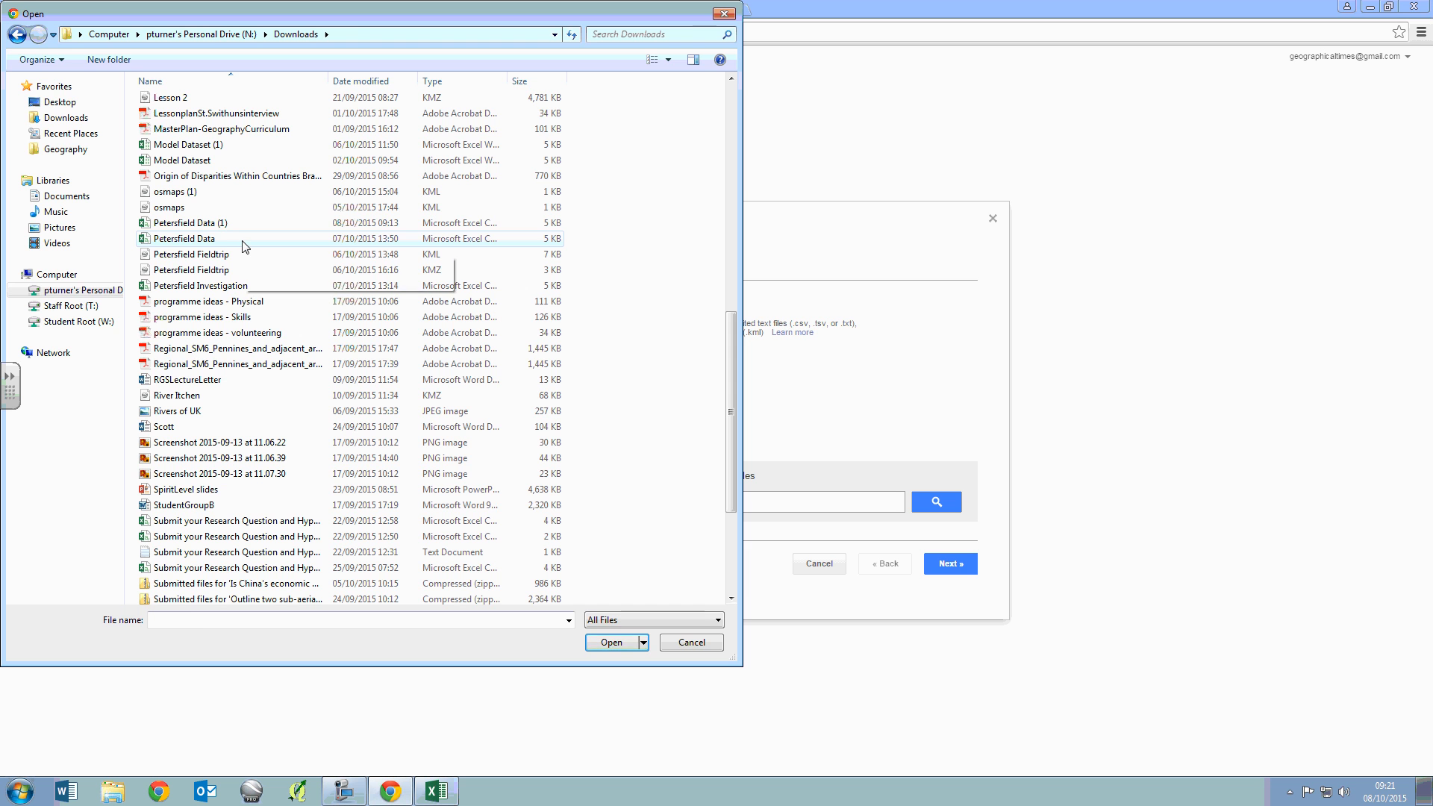
left_click(242, 240)
left_click(630, 640)
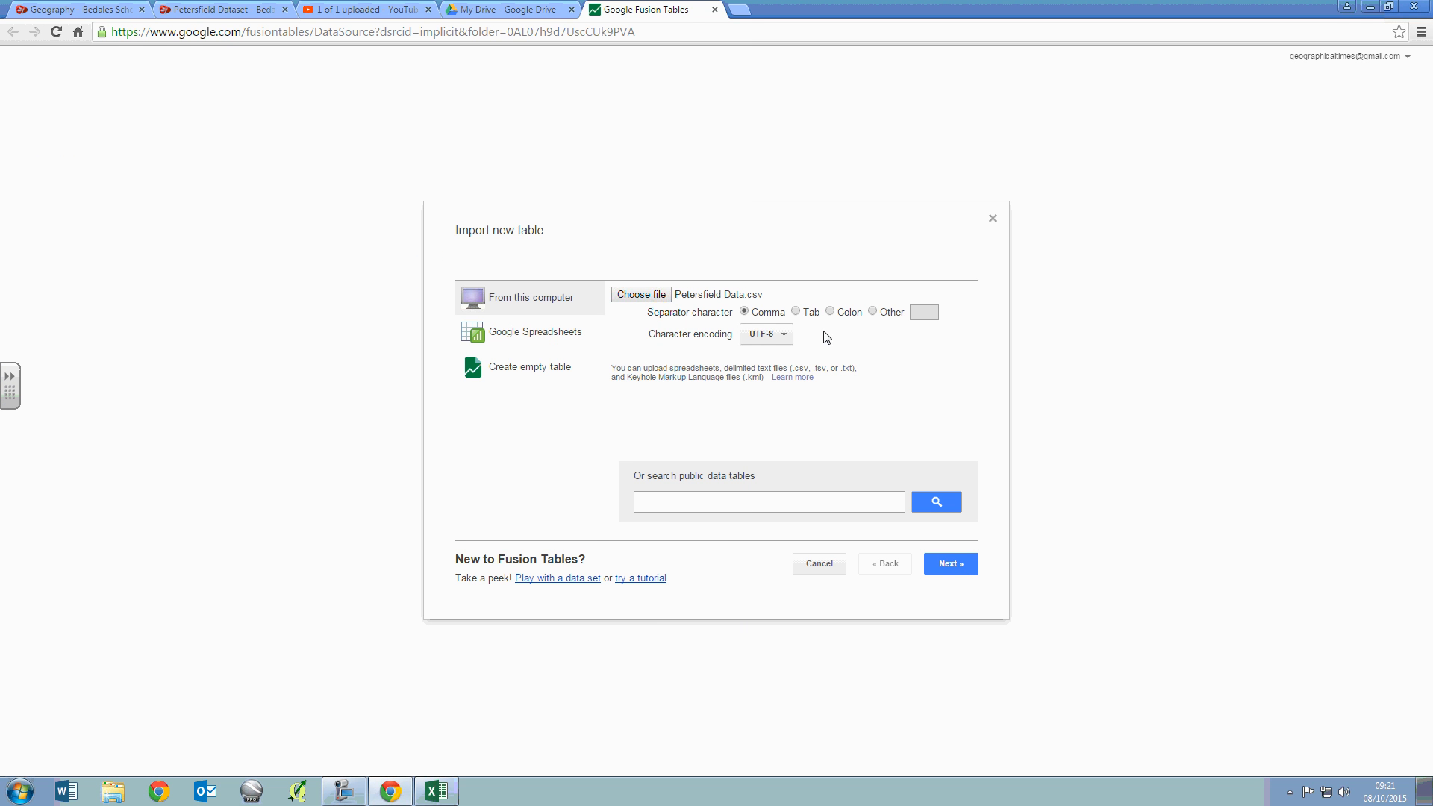
- Import the comma-separated file with column names in row 1, check its columns, and finish the table as Petersfield Data
left_click(943, 571)
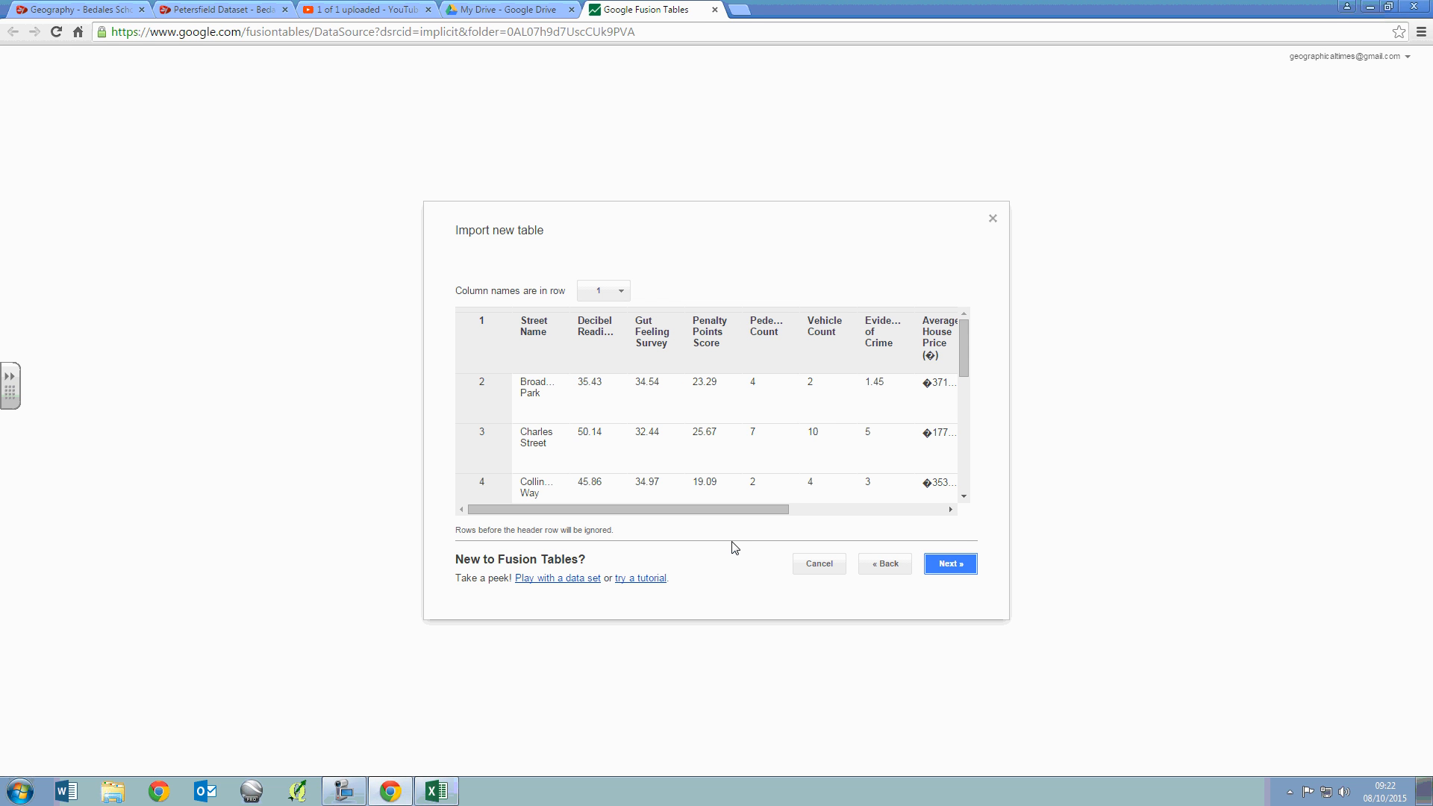
left_click_drag(668, 515, 848, 494)
left_click(952, 565)
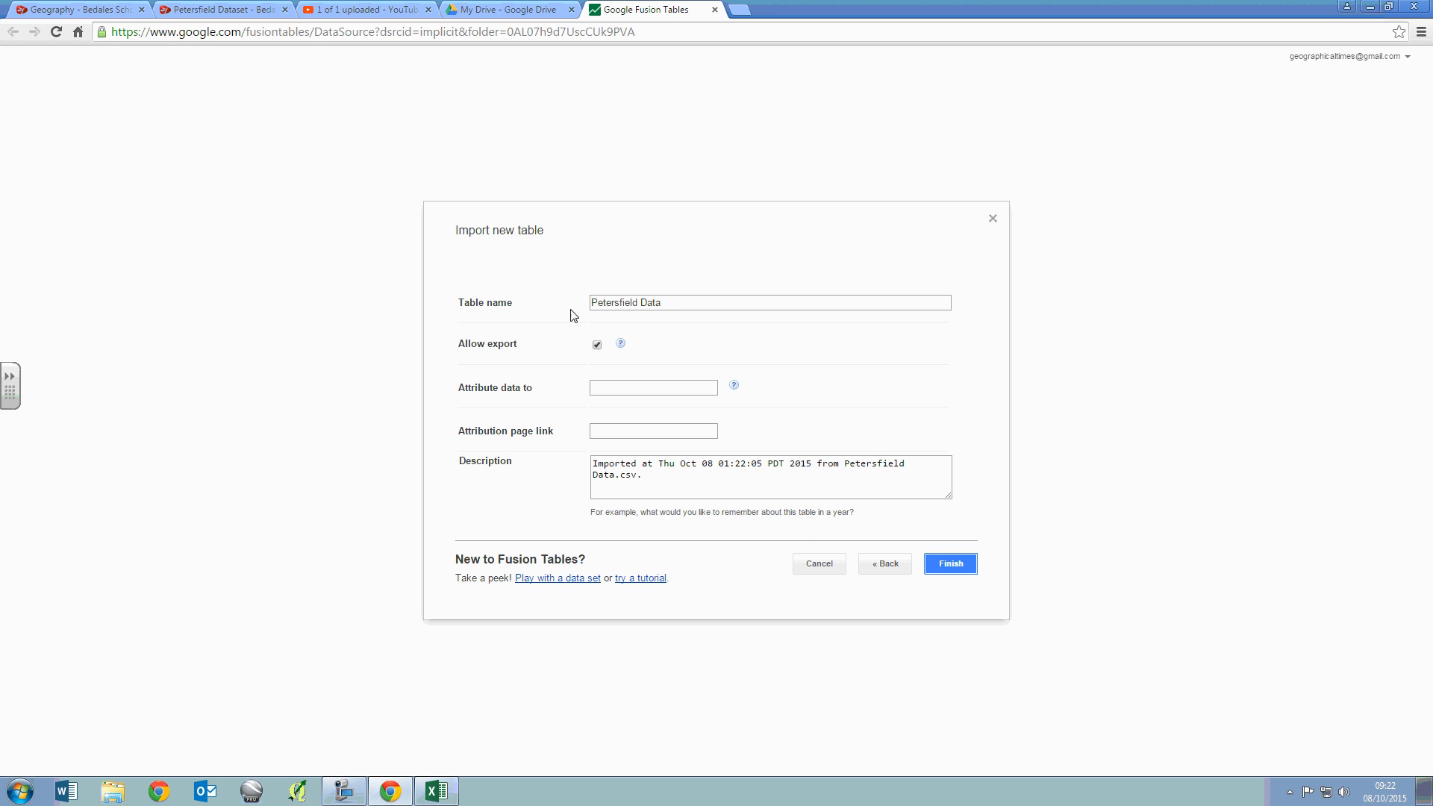
left_click(953, 565)
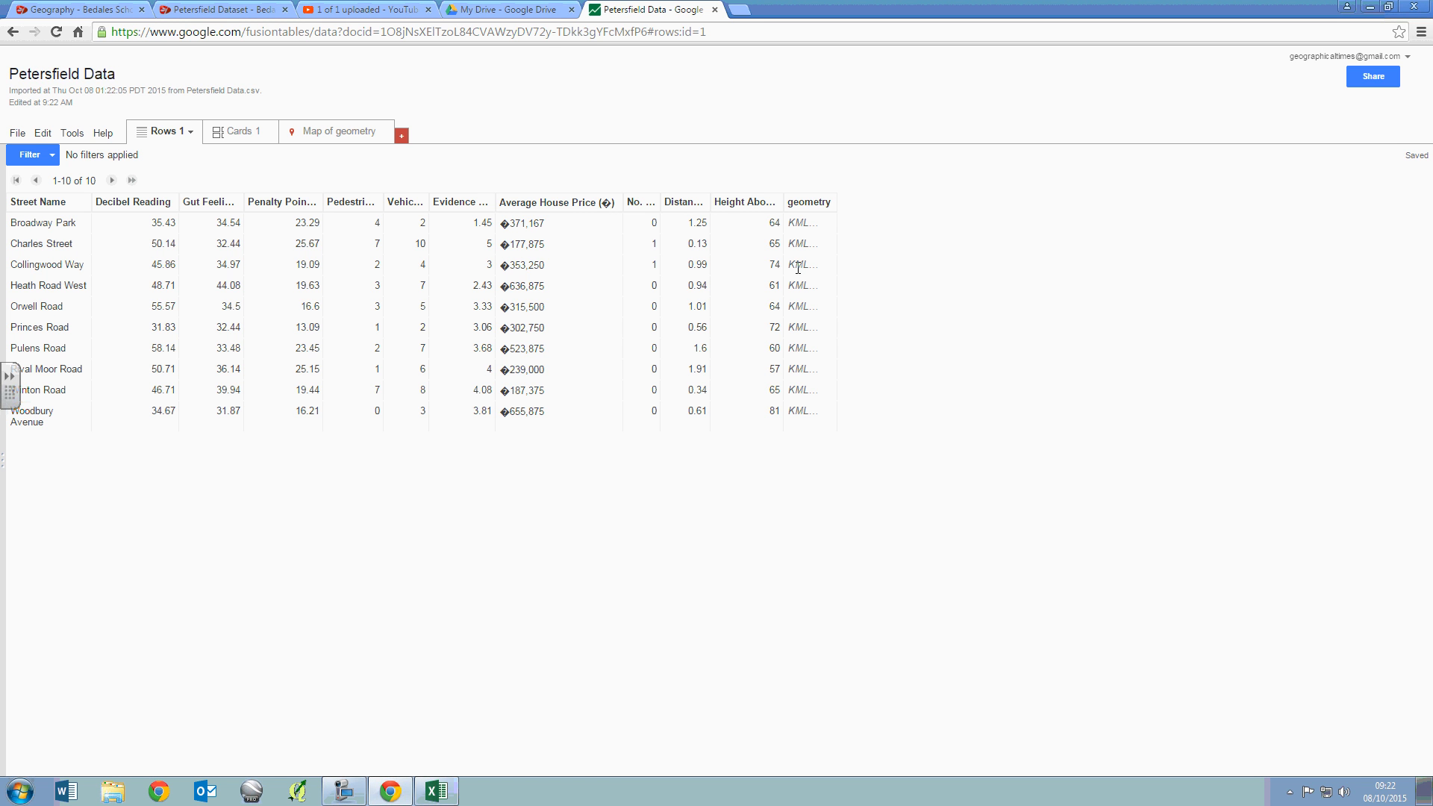
- Show the map of the geometry column and inspect the street polygons around Petersfield
left_click(335, 133)
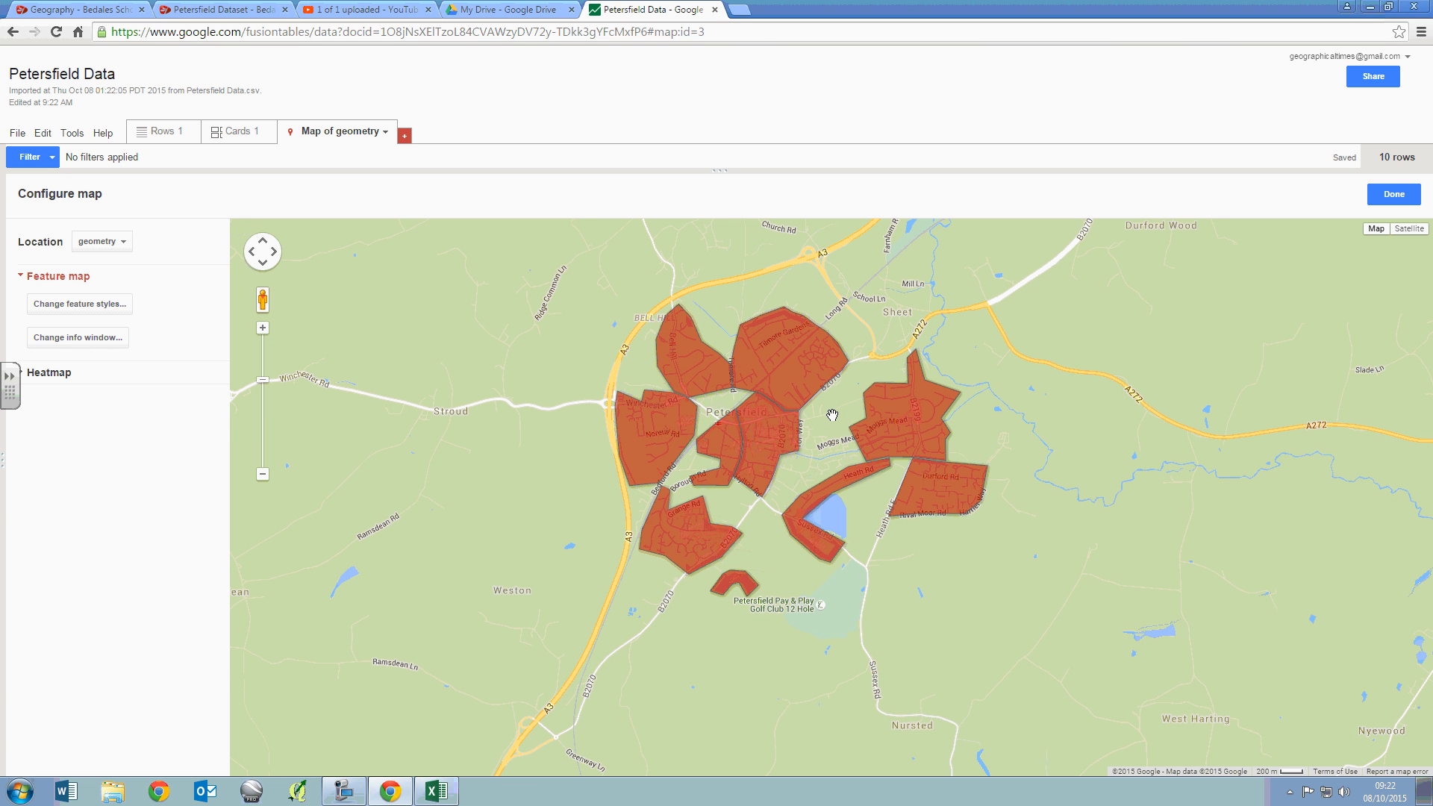
scroll(832, 415, "up", 1)
scroll(825, 422, "down", 1)
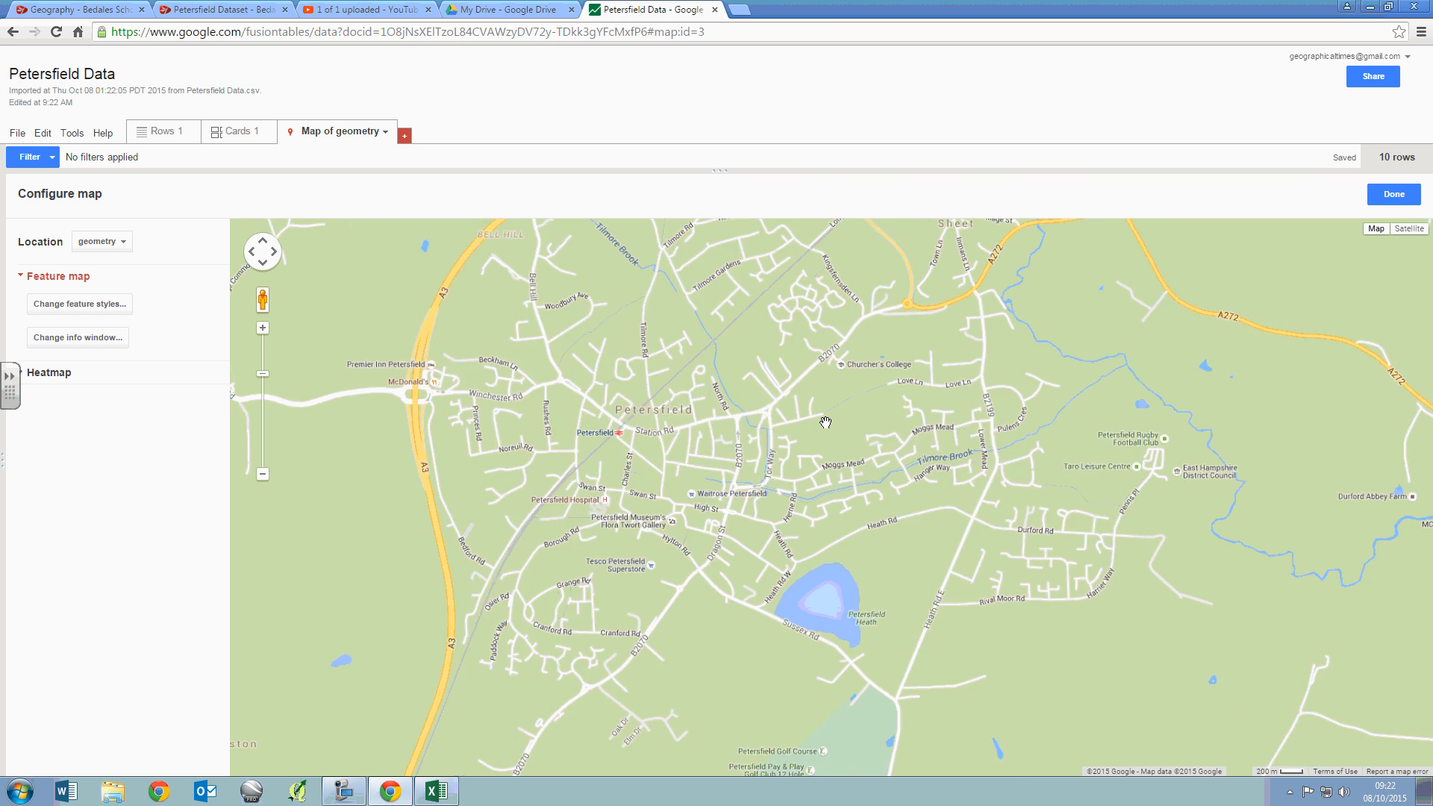
left_click_drag(825, 422, 768, 419)
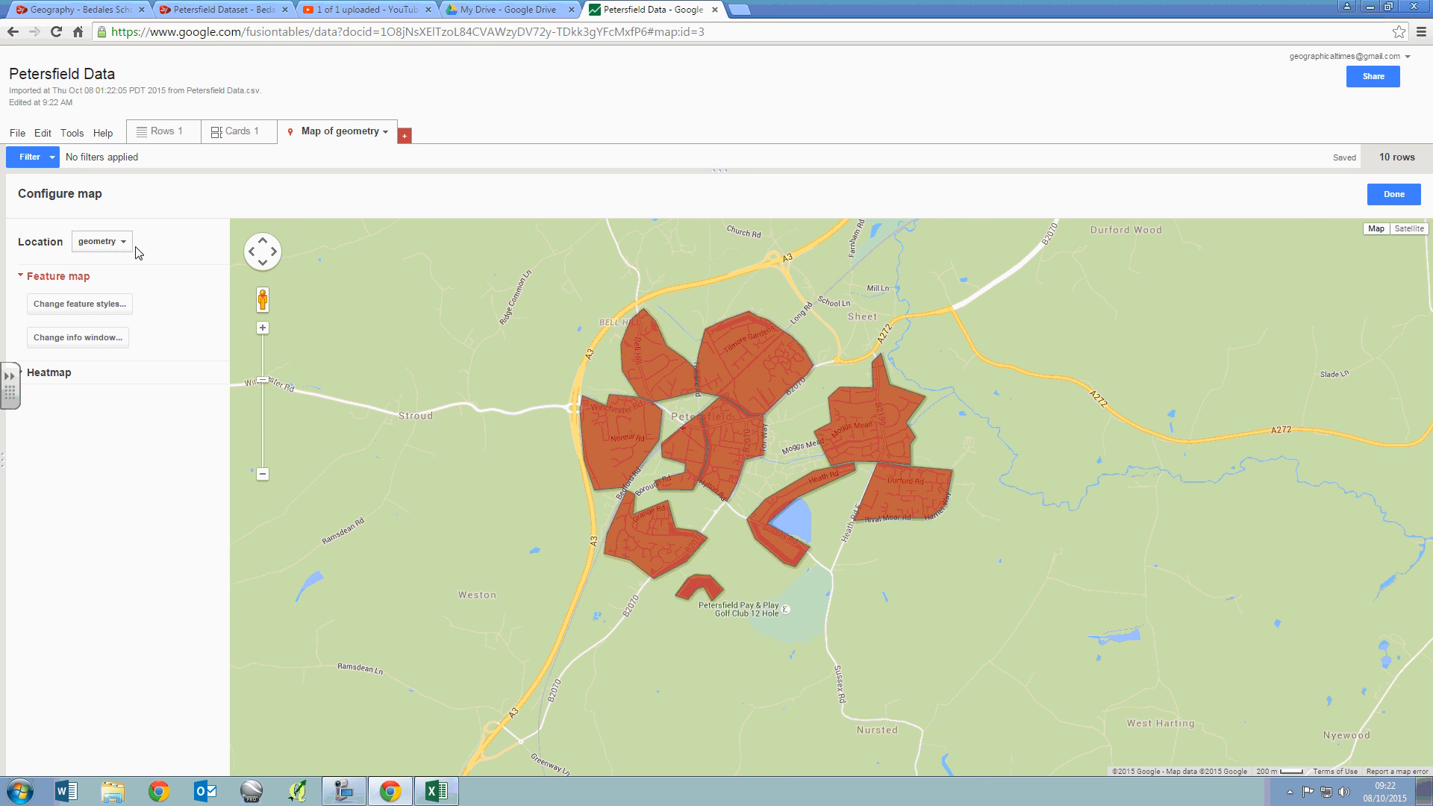
- In the map feature styles, set the polygon fill colour to show a gradient
left_click(97, 304)
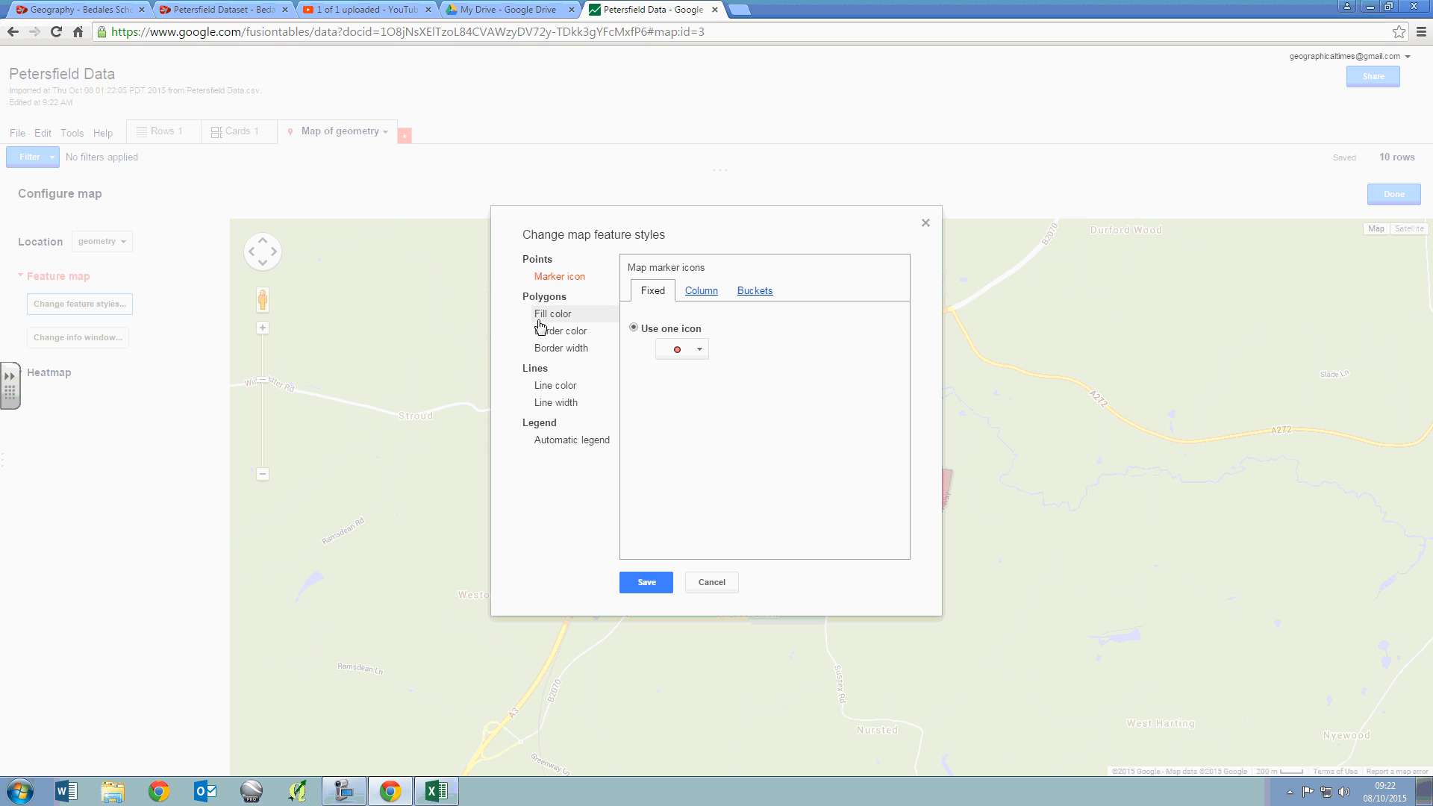
left_click(540, 319)
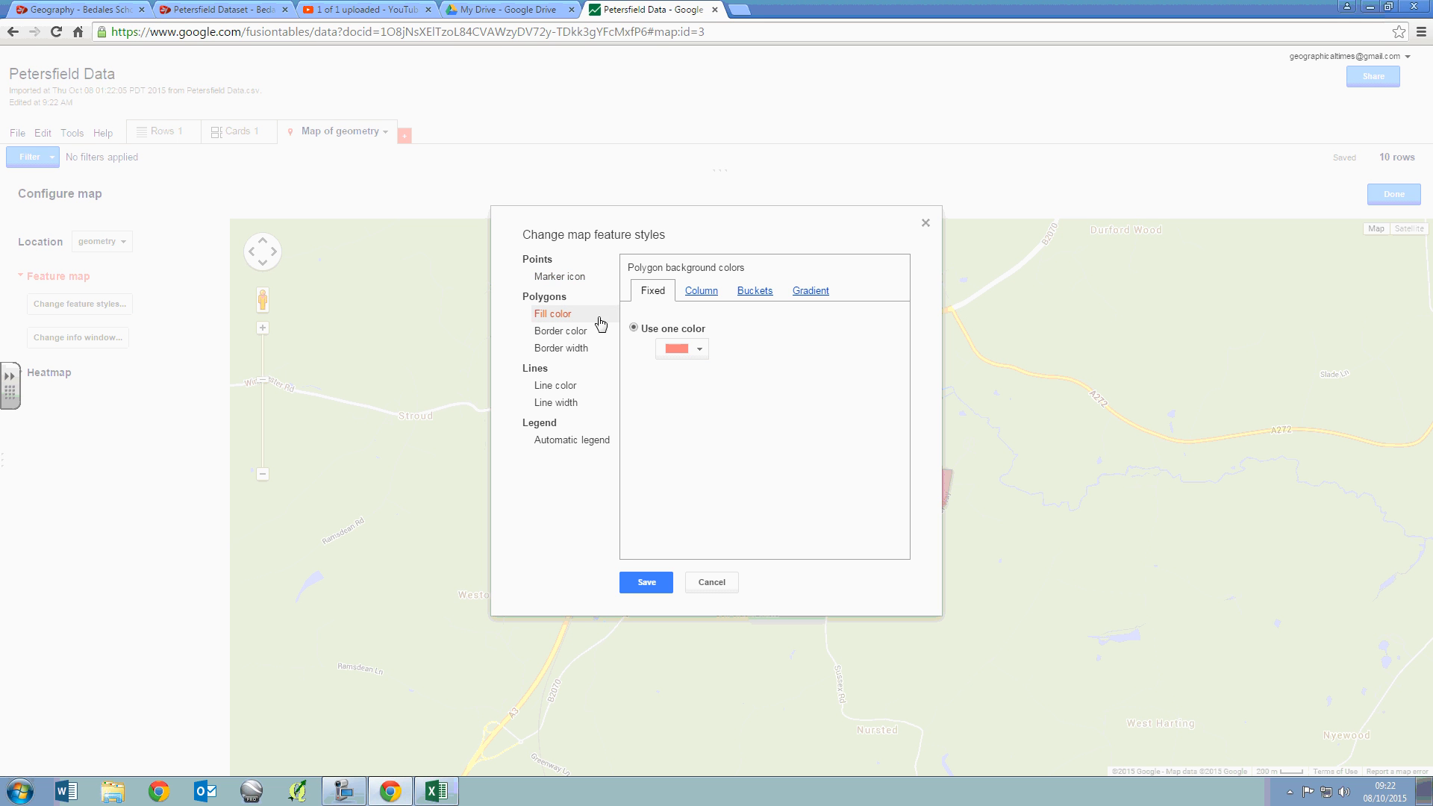
left_click(811, 293)
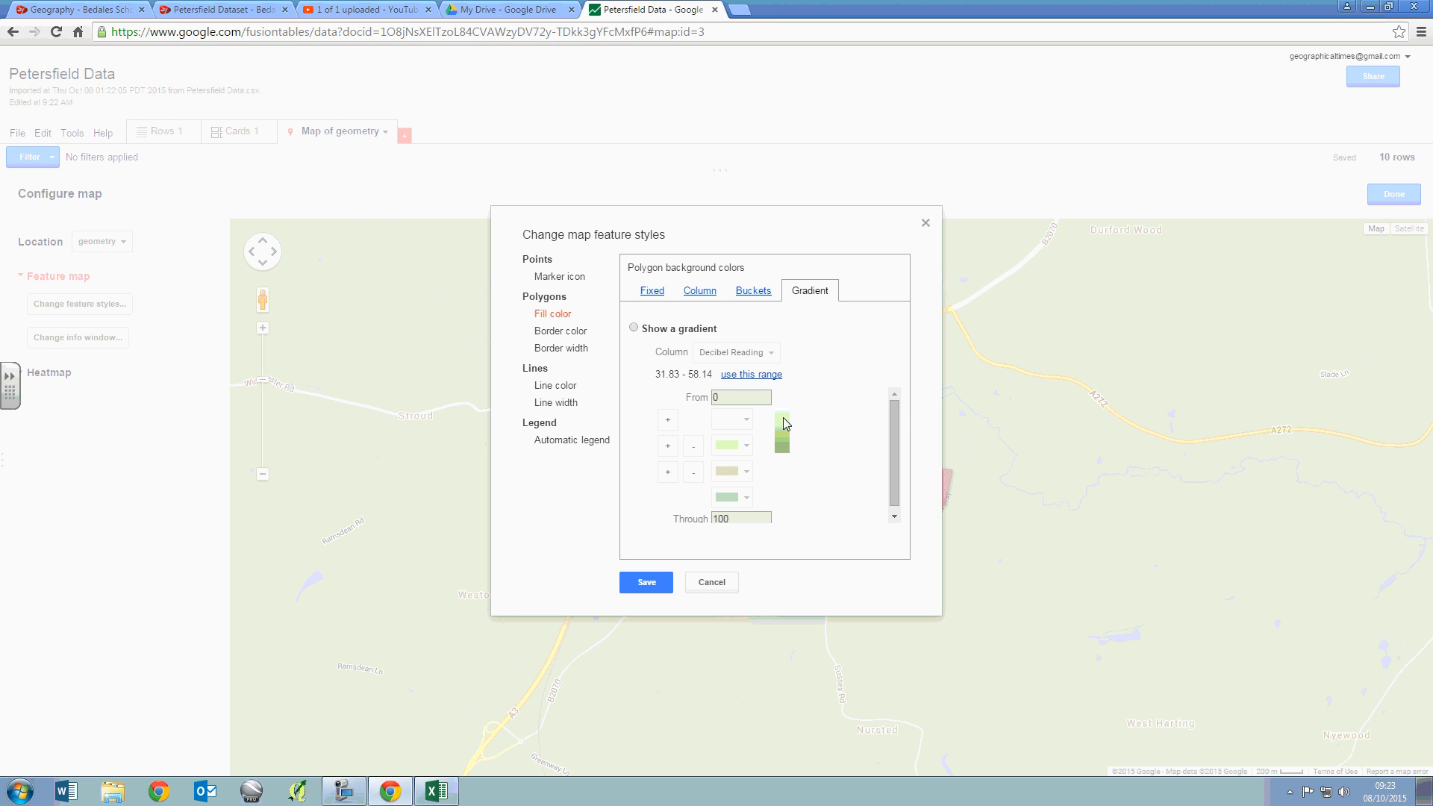
scroll(814, 455, "down", 1)
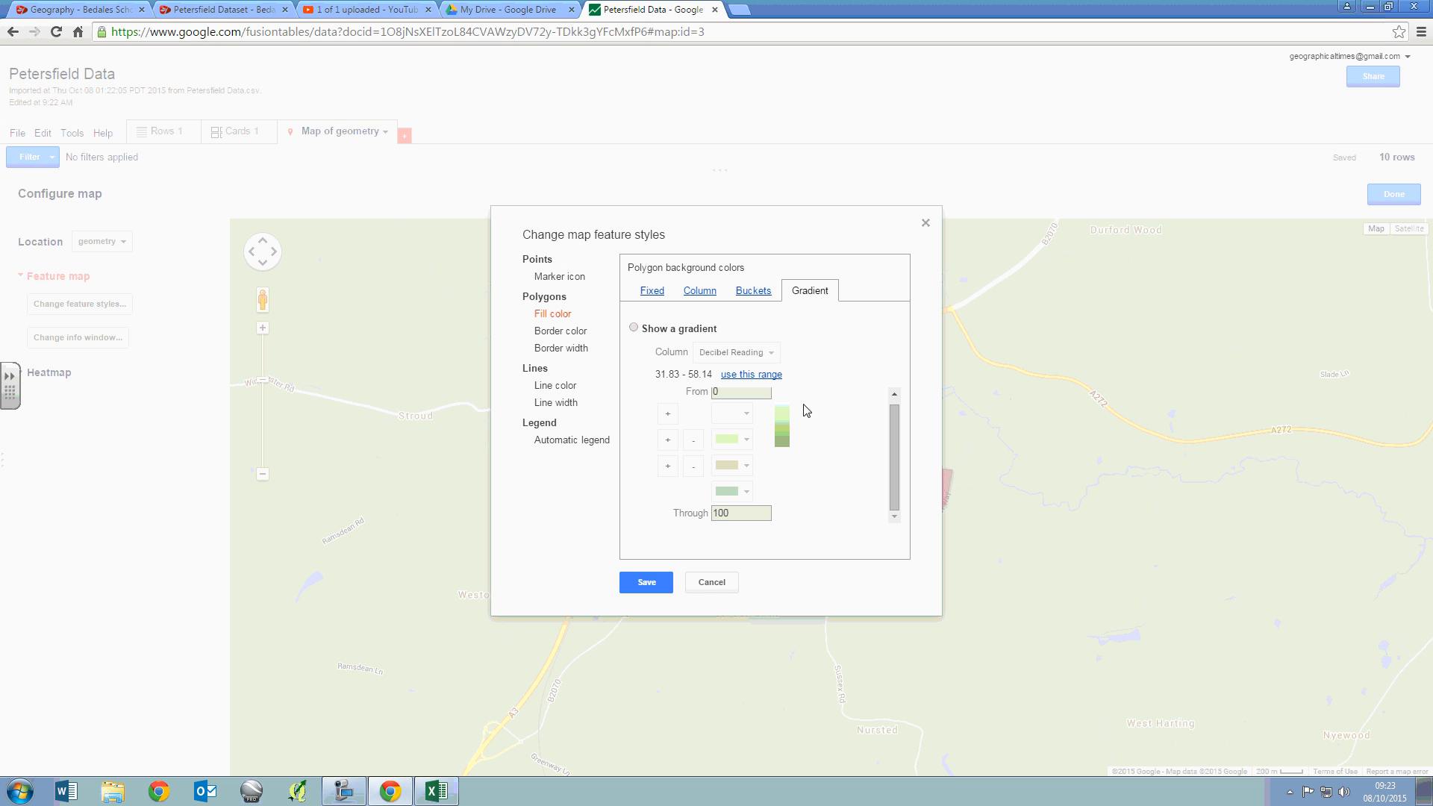
left_click(634, 328)
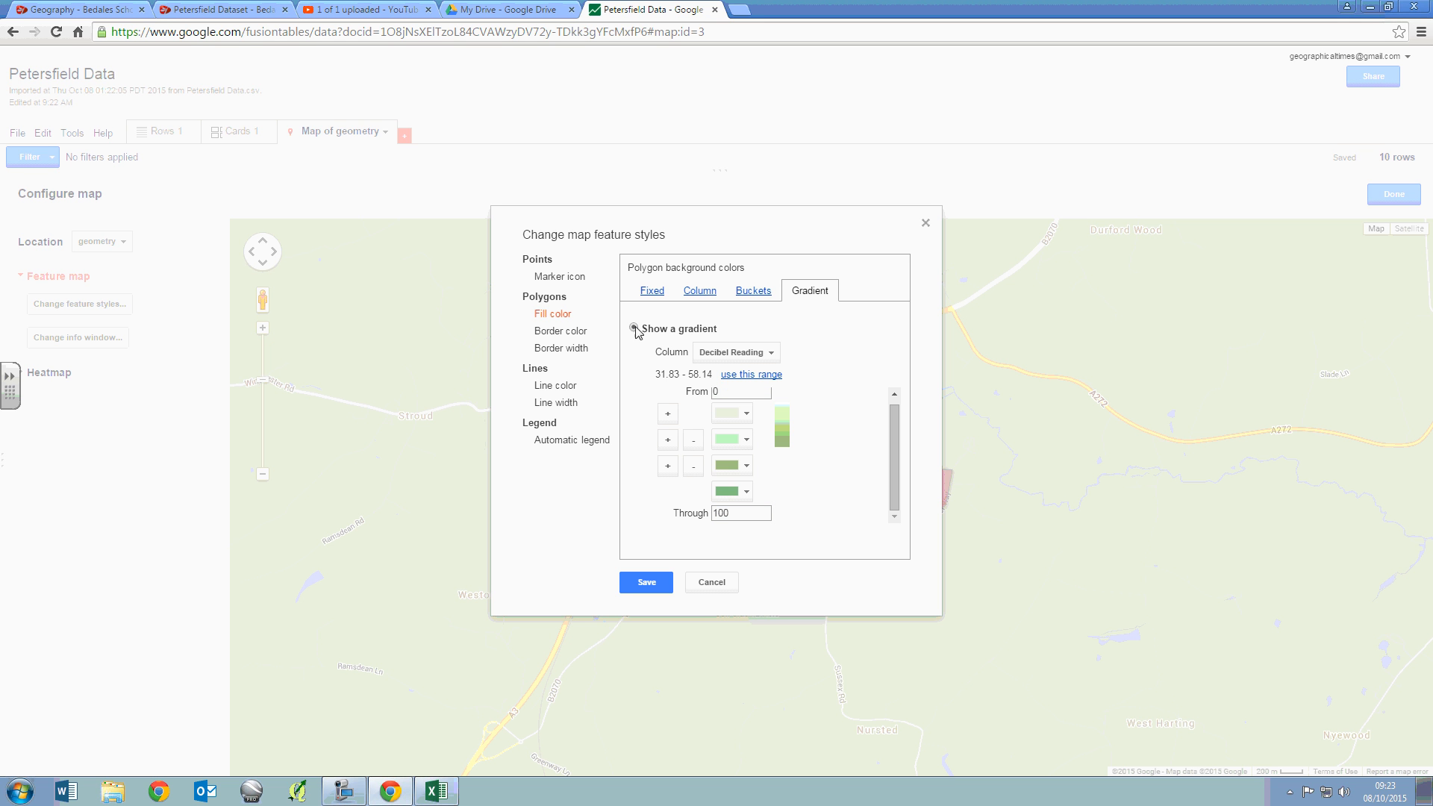
- Base the fill gradient on the Decibel Reading column and apply its data range, from 31.83 through 58.14
left_click(769, 361)
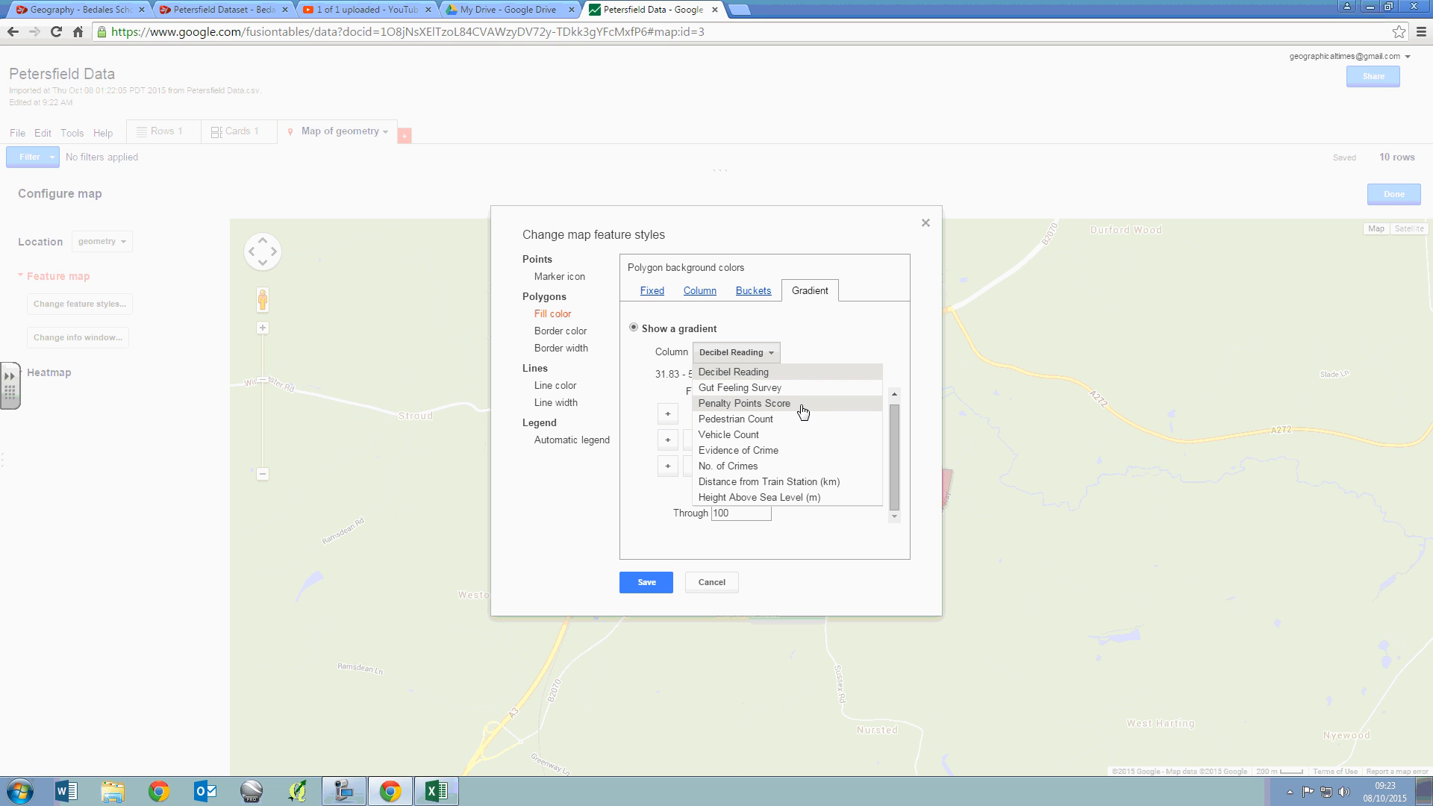
left_click(782, 372)
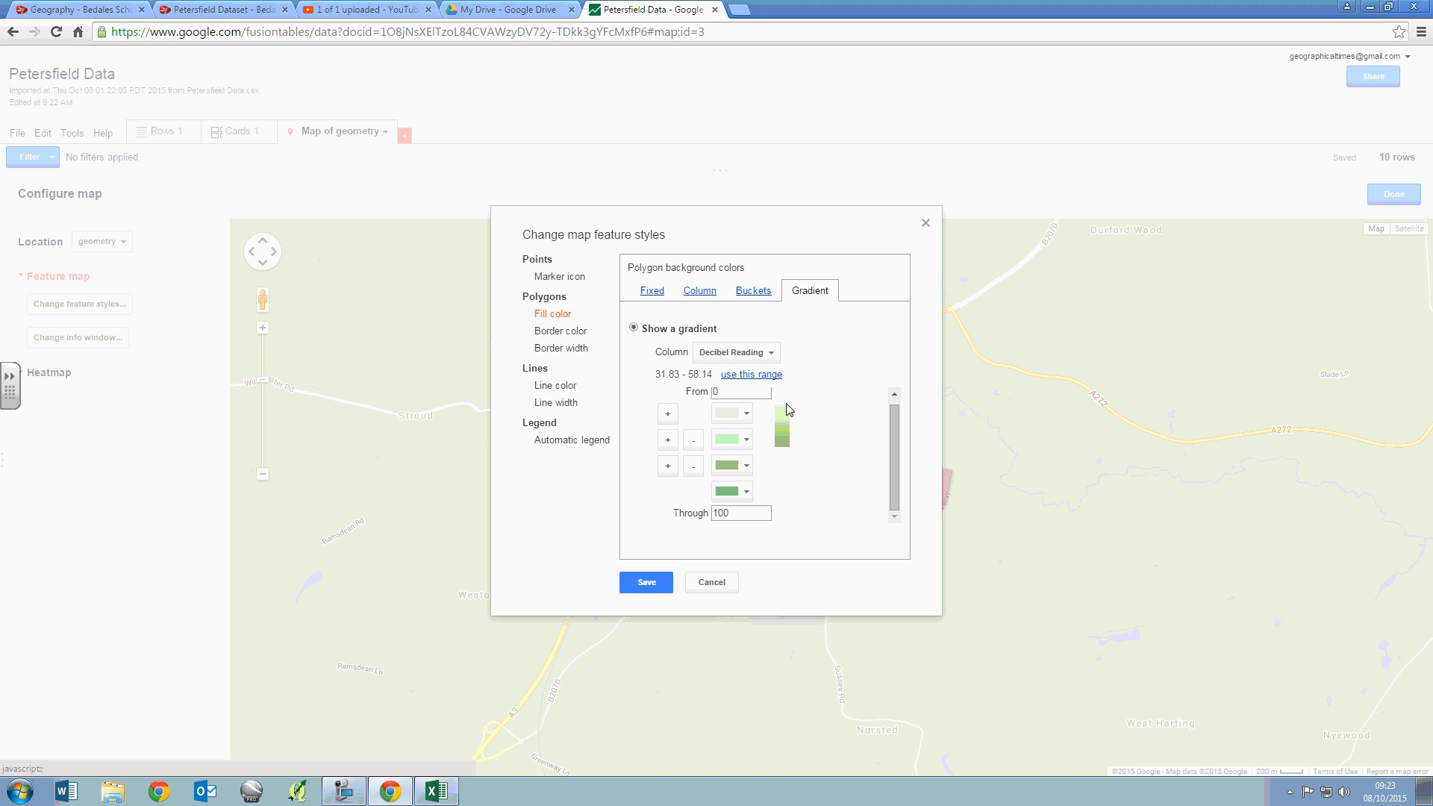
left_click(754, 377)
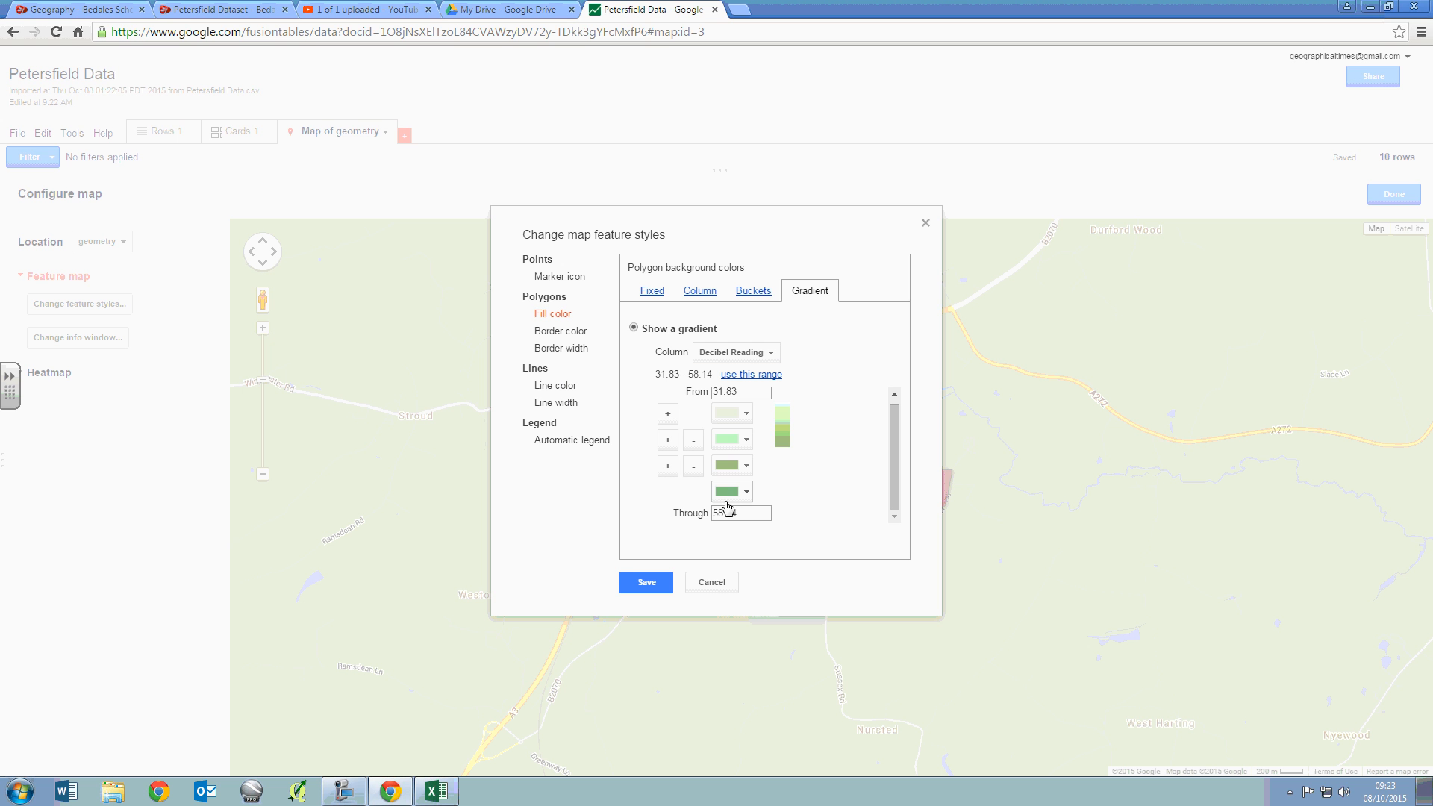
- Add two more colour steps after the gradient's second colour and check the extended colour list
left_click(667, 439)
left_click(667, 439)
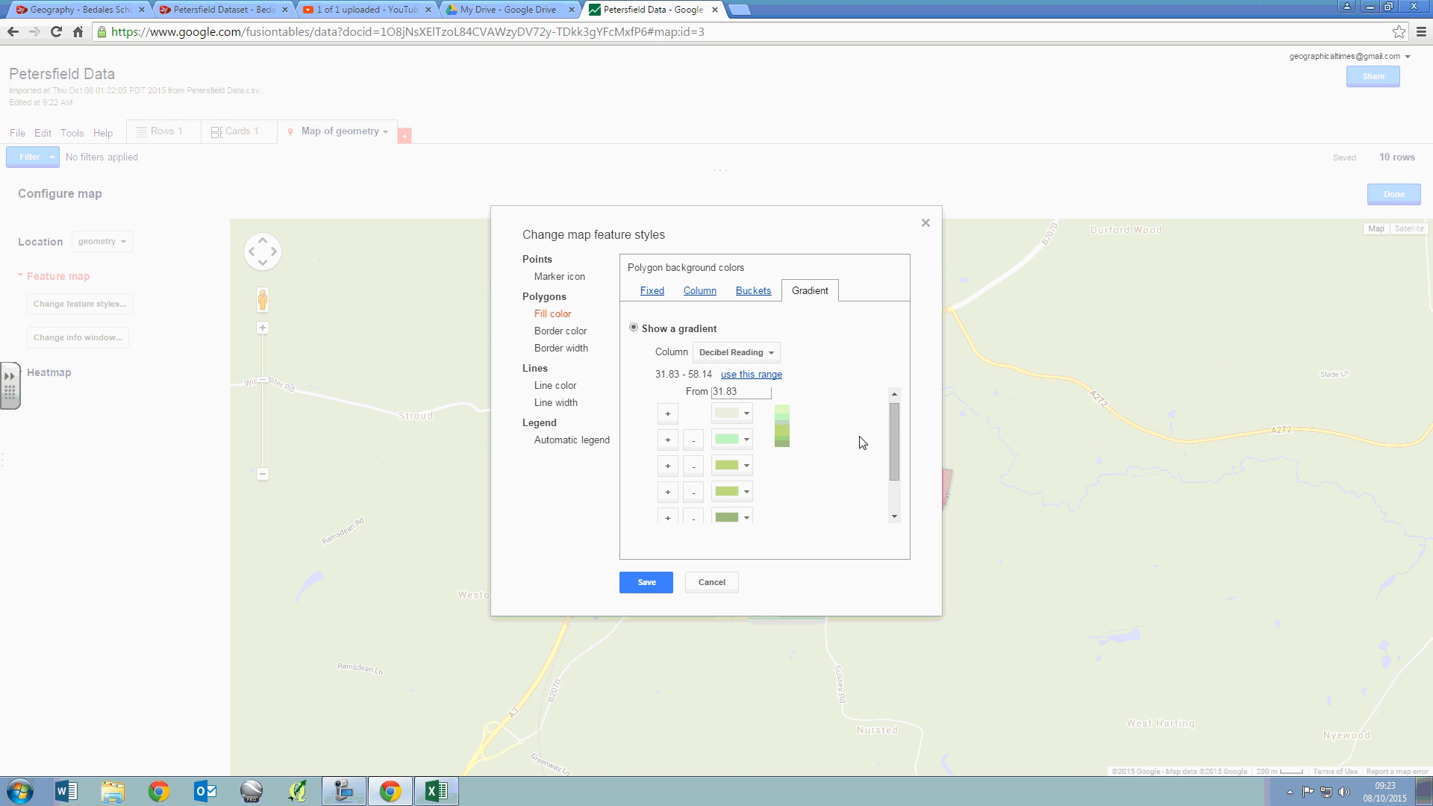
scroll(864, 441, "down", 2)
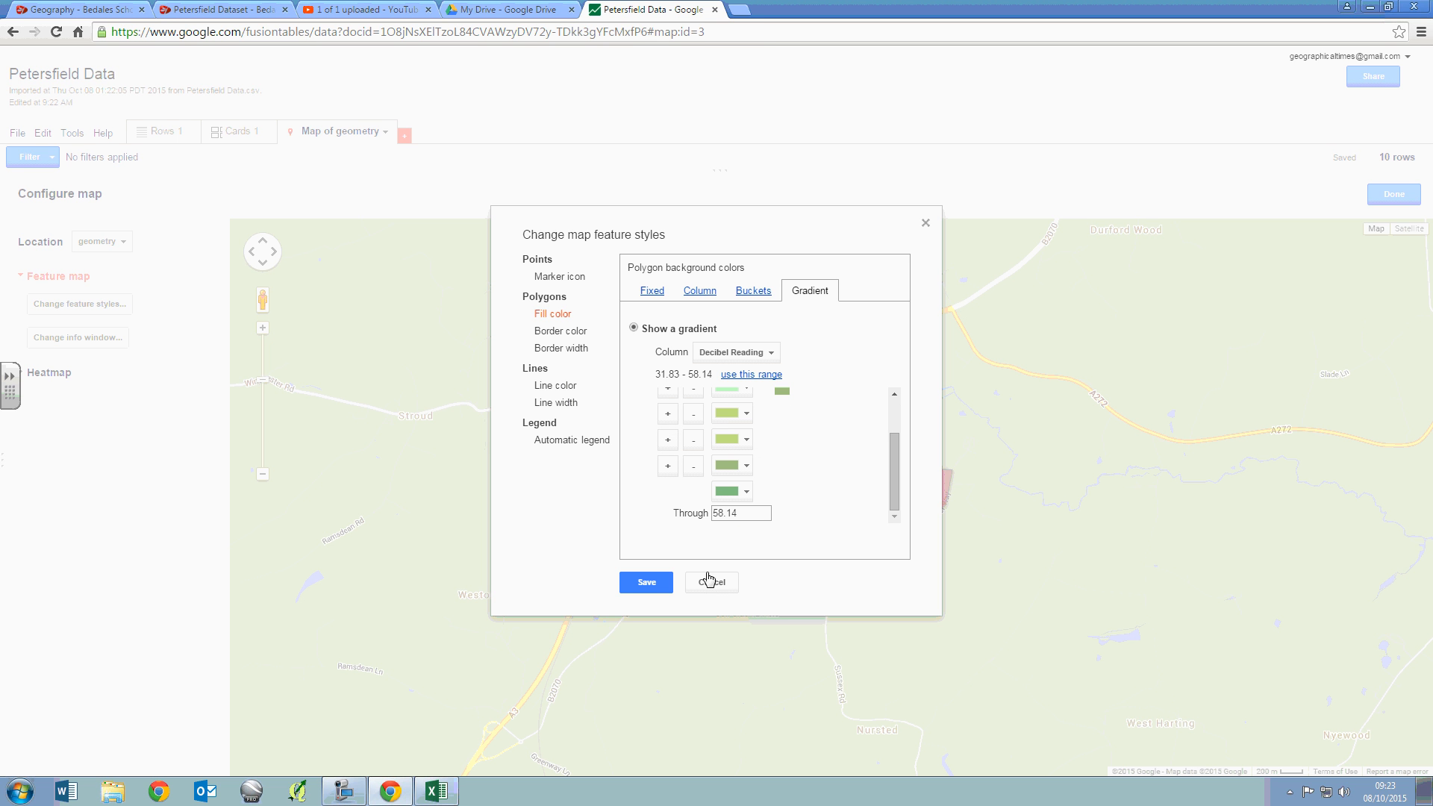
- Save the decibel gradient style and read the data shown for the Pulens Road polygon
left_click(652, 581)
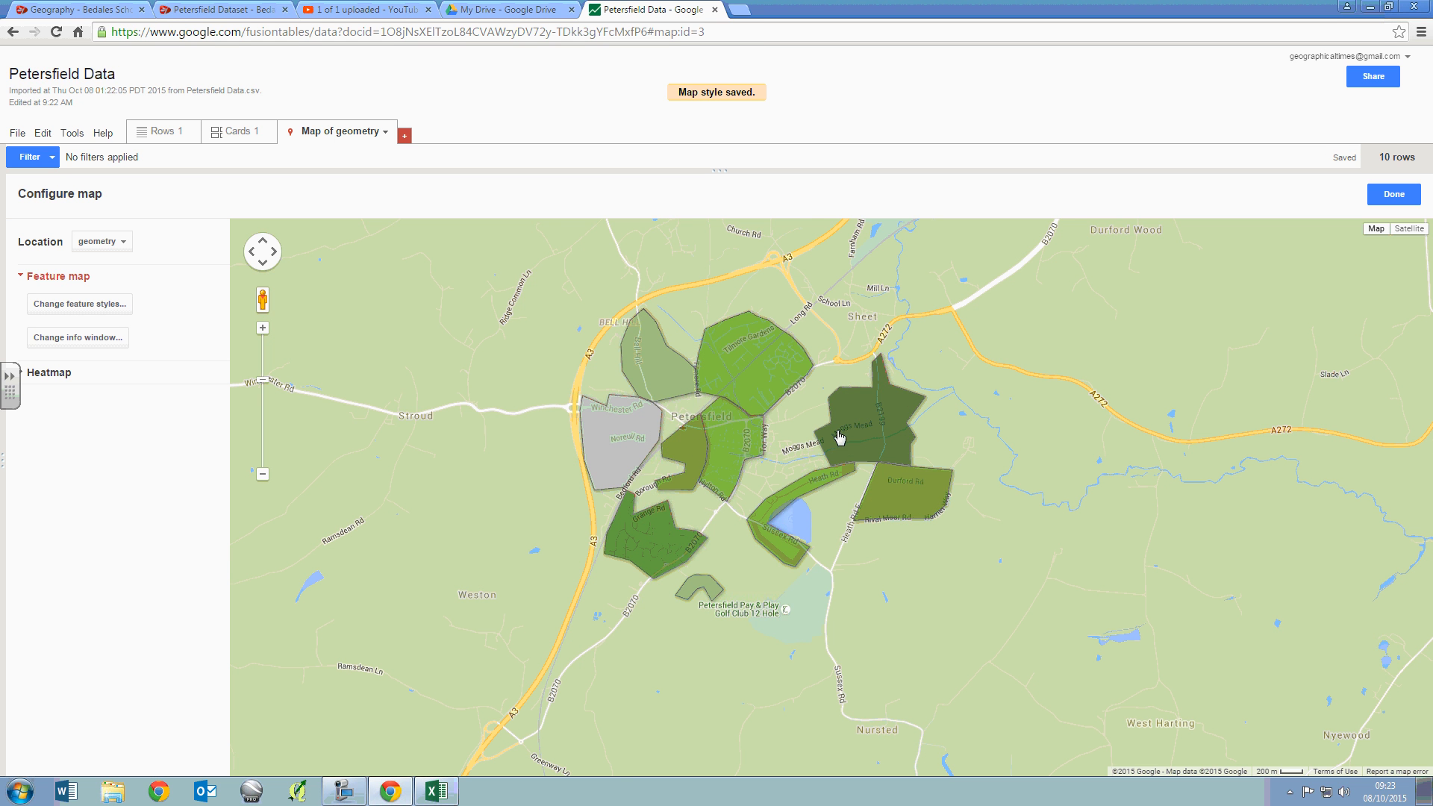
scroll(758, 416, "up", 1)
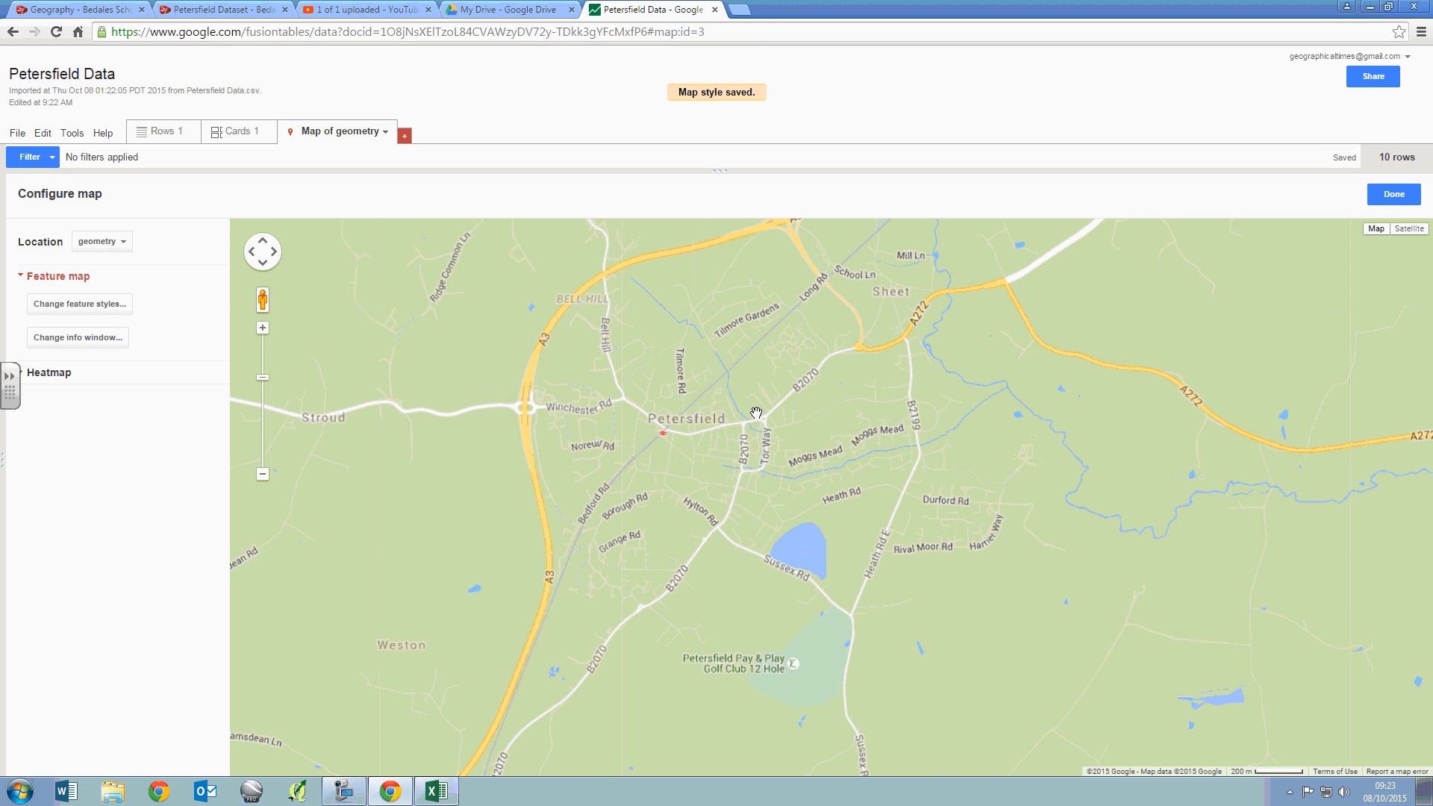
scroll(759, 455, "down", 1)
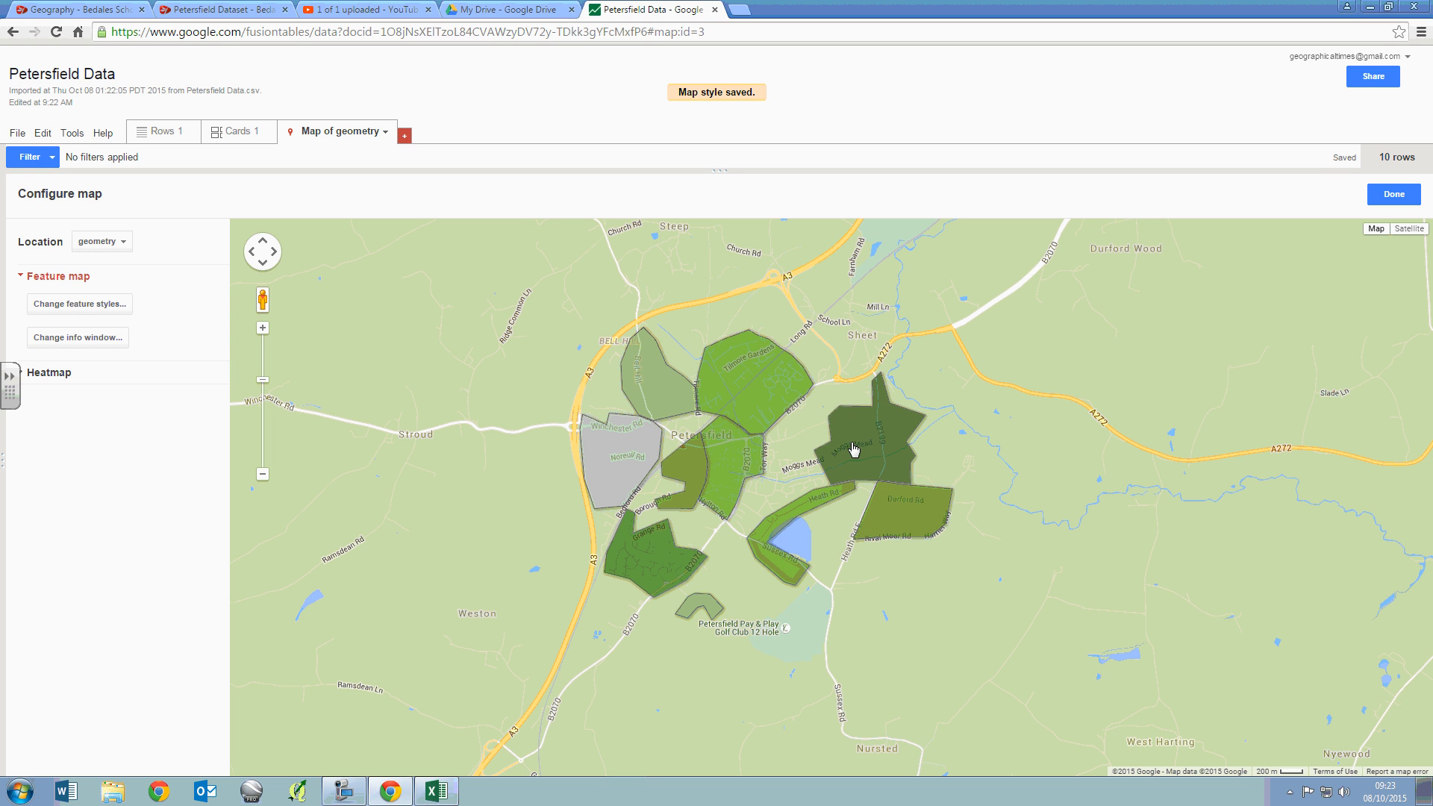
left_click(854, 448)
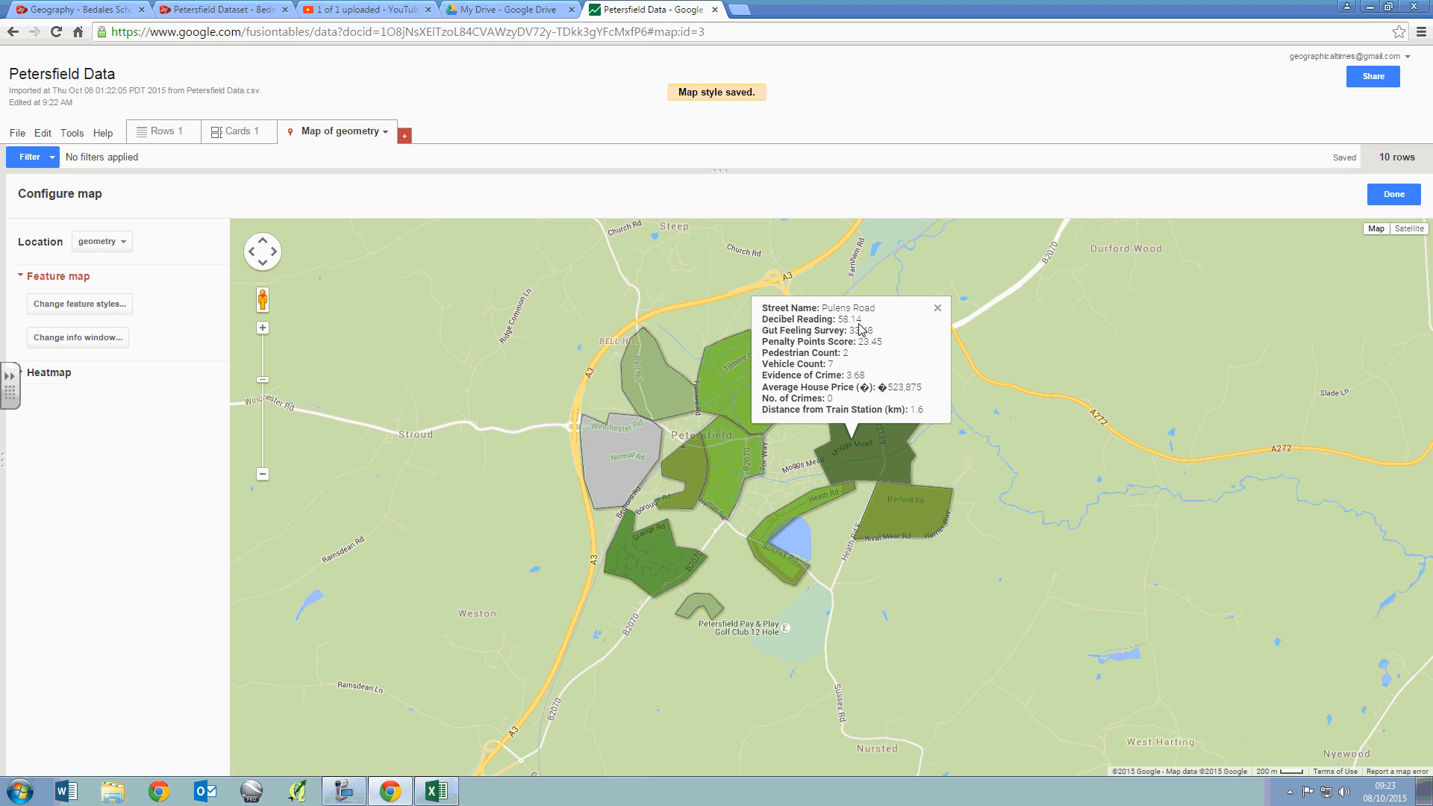
left_click(937, 307)
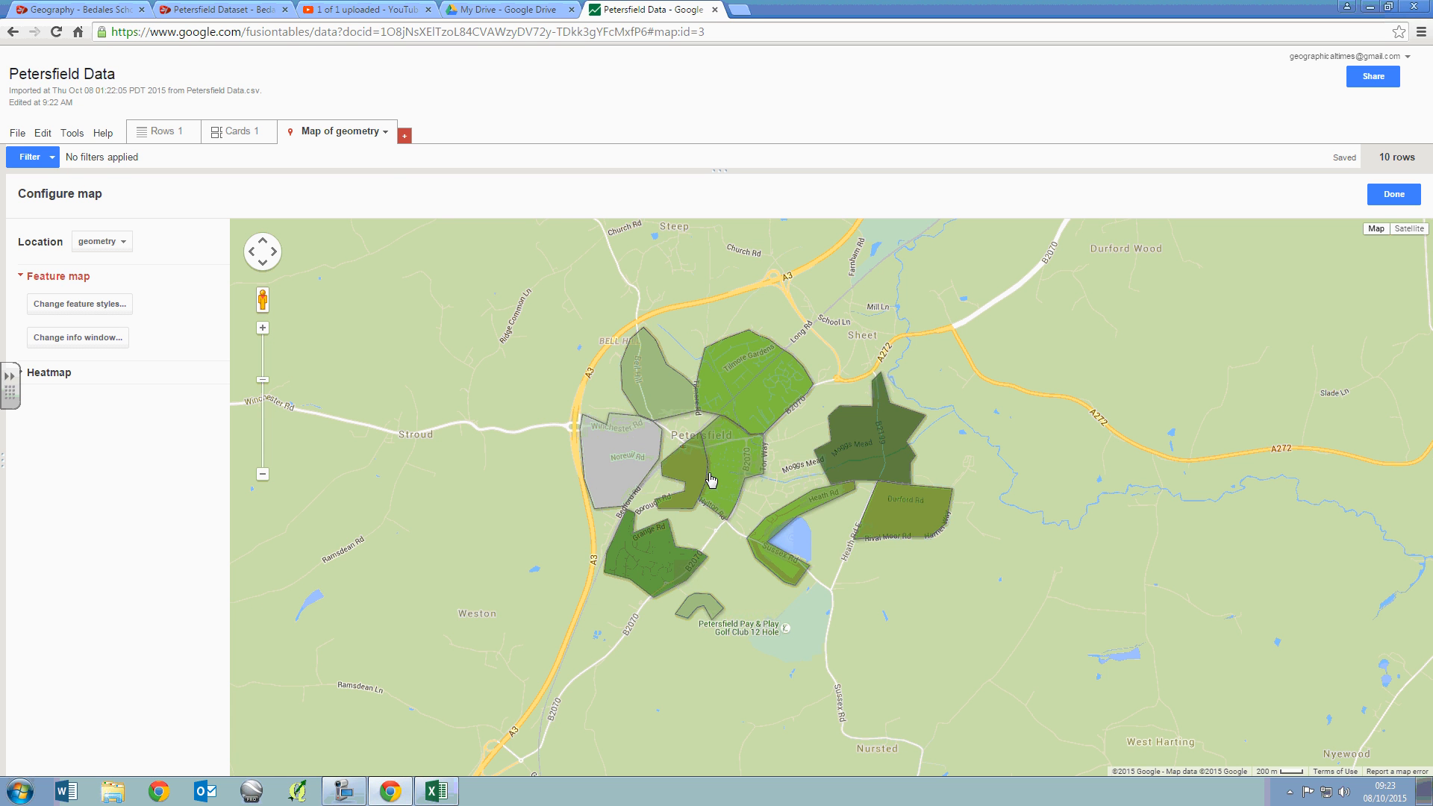
- Show an automatic polygon fill legend titled Decibel Reading at the map's lower-right corner and save the style
left_click(102, 307)
left_click(573, 442)
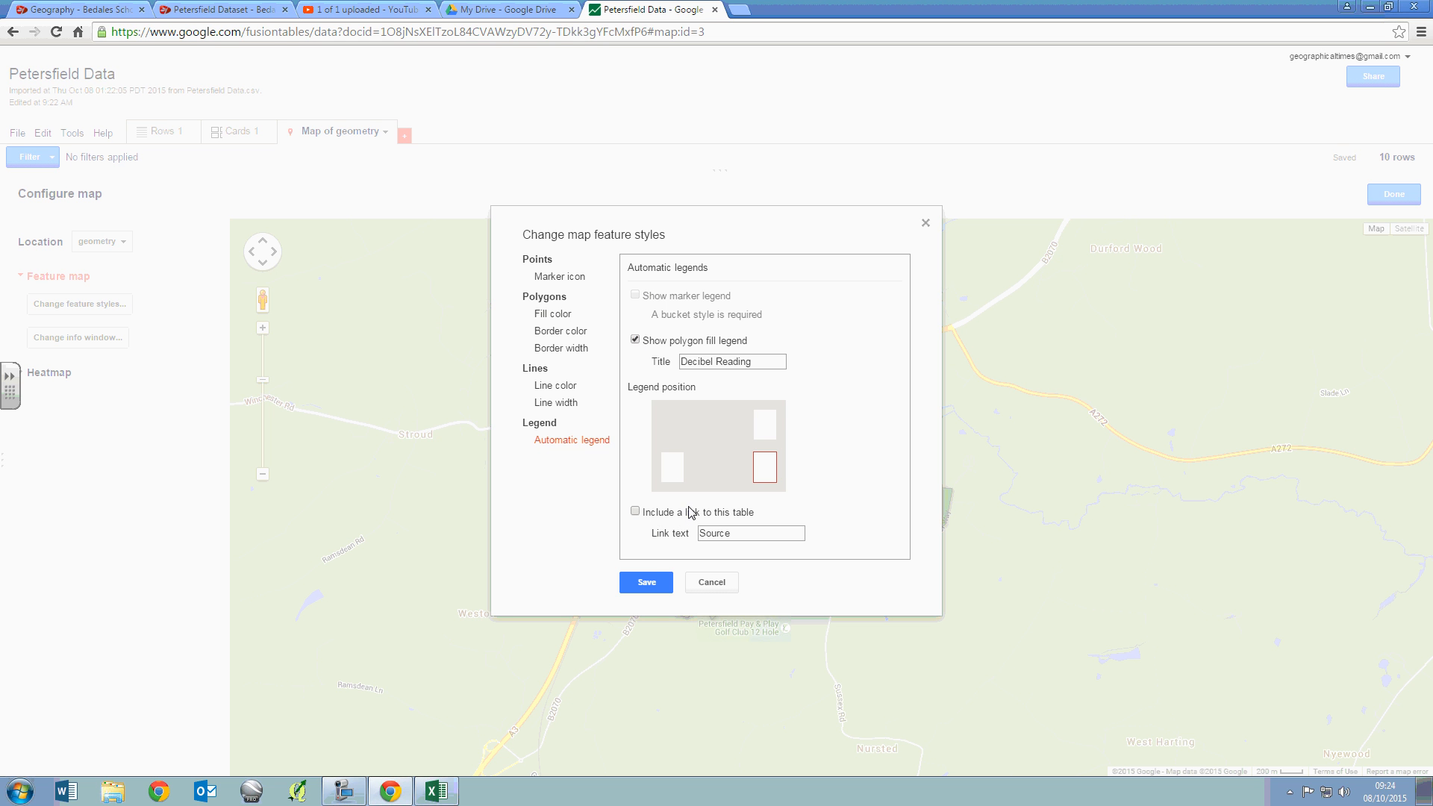
left_click(667, 585)
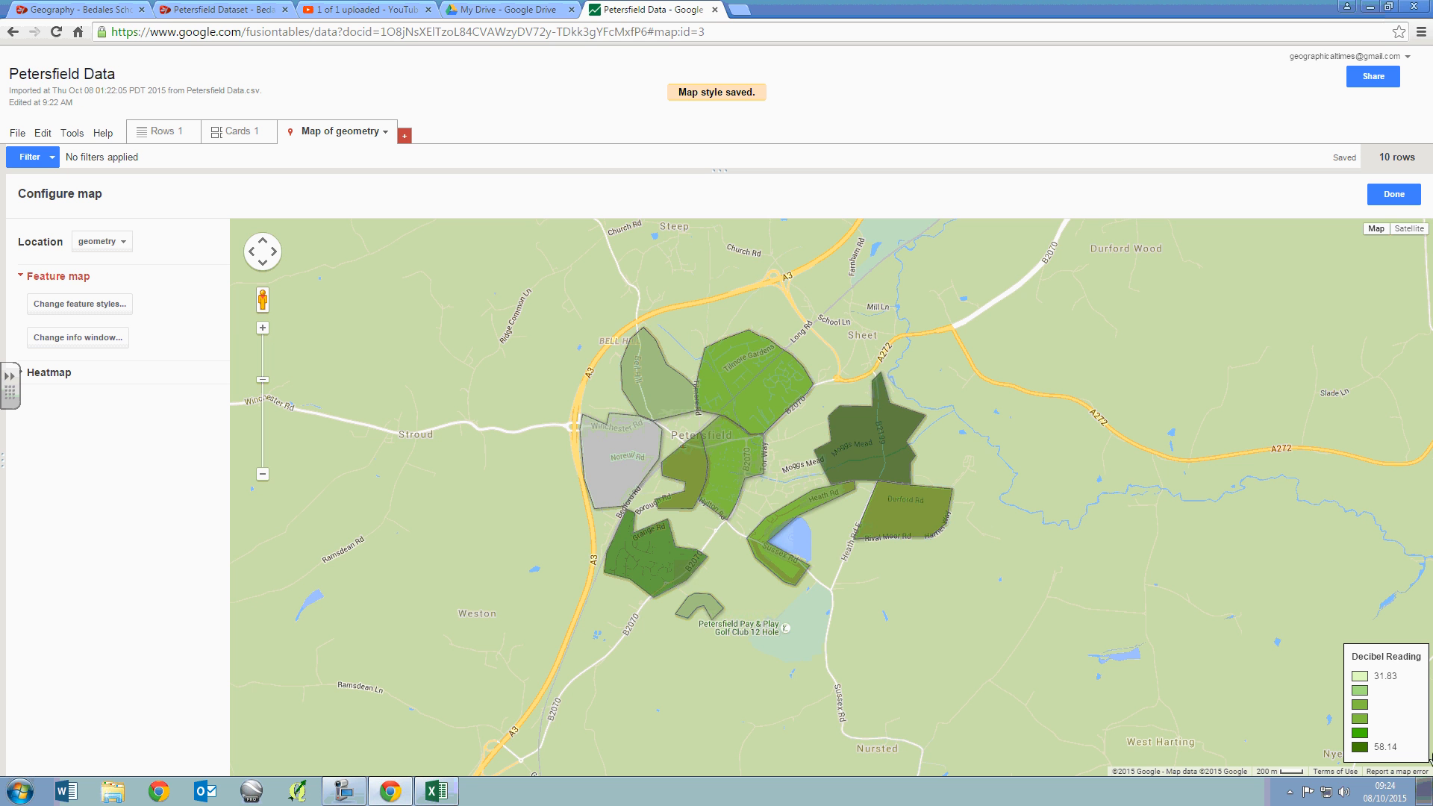
- Capture the street polygons together with the Decibel Reading legend using the Snipping Tool, copy the snip and return to the map
left_click_drag(925, 551, 1330, 603)
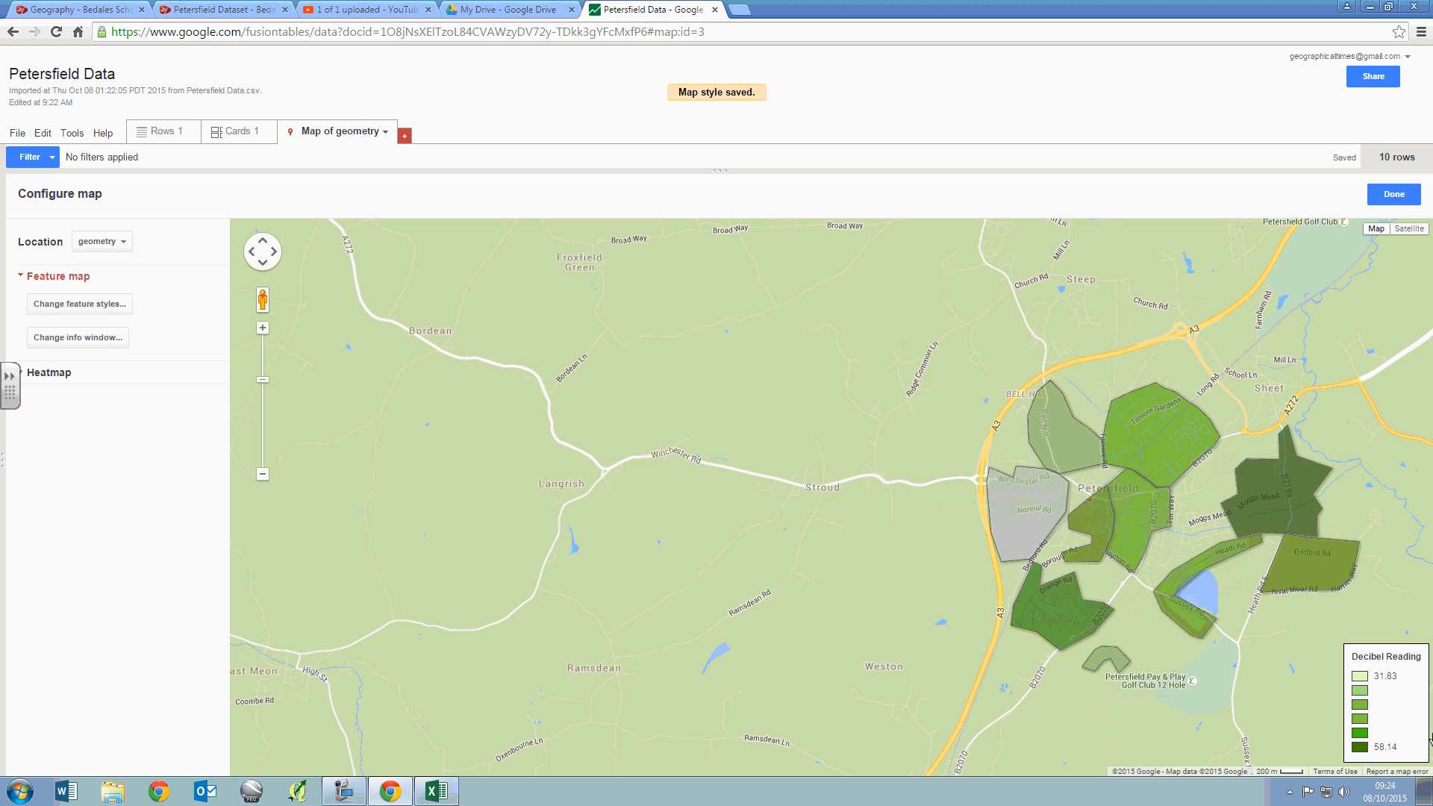
left_click(20, 791)
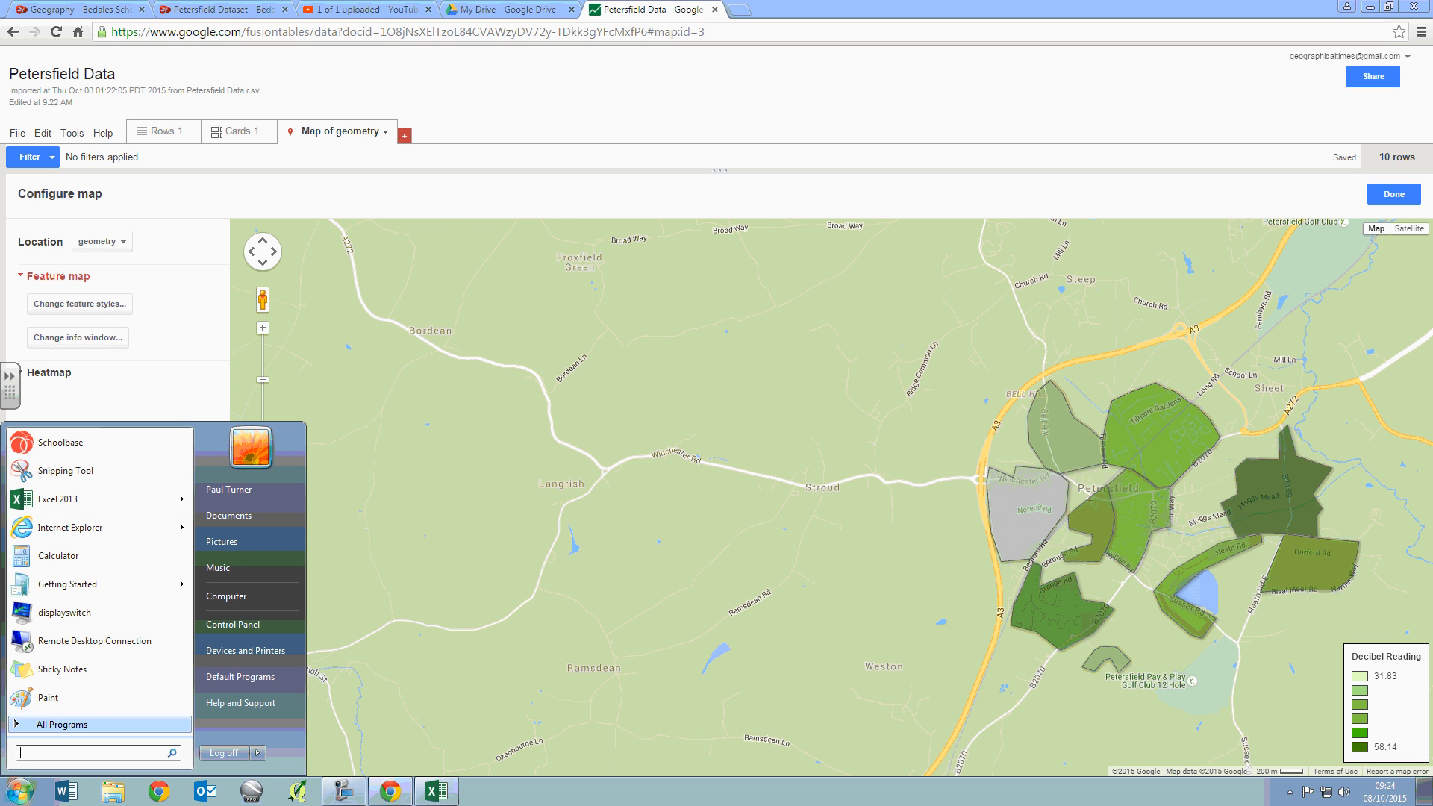
left_click(65, 470)
left_click_drag(923, 320, 1431, 766)
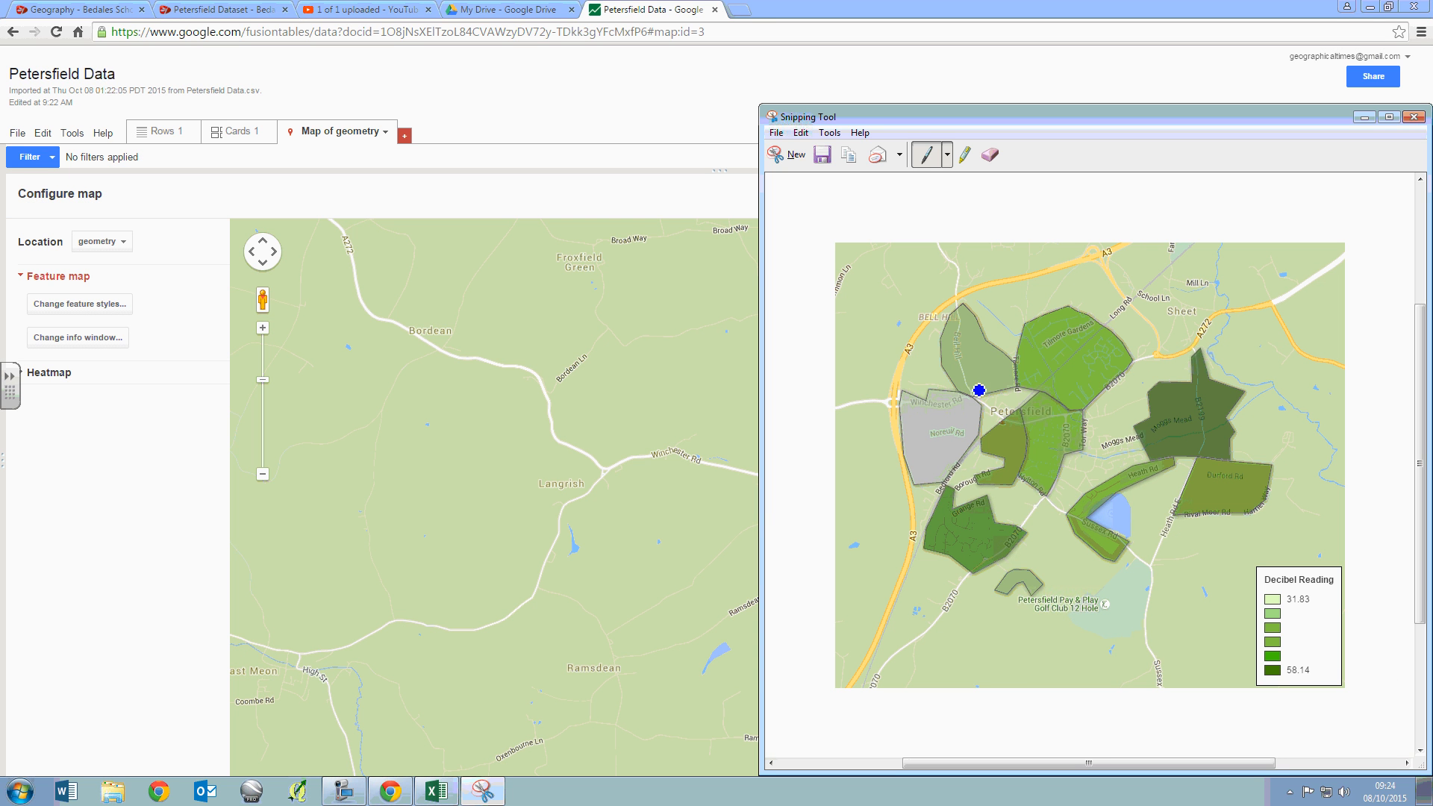
left_click(800, 133)
left_click(823, 151)
left_click(644, 4)
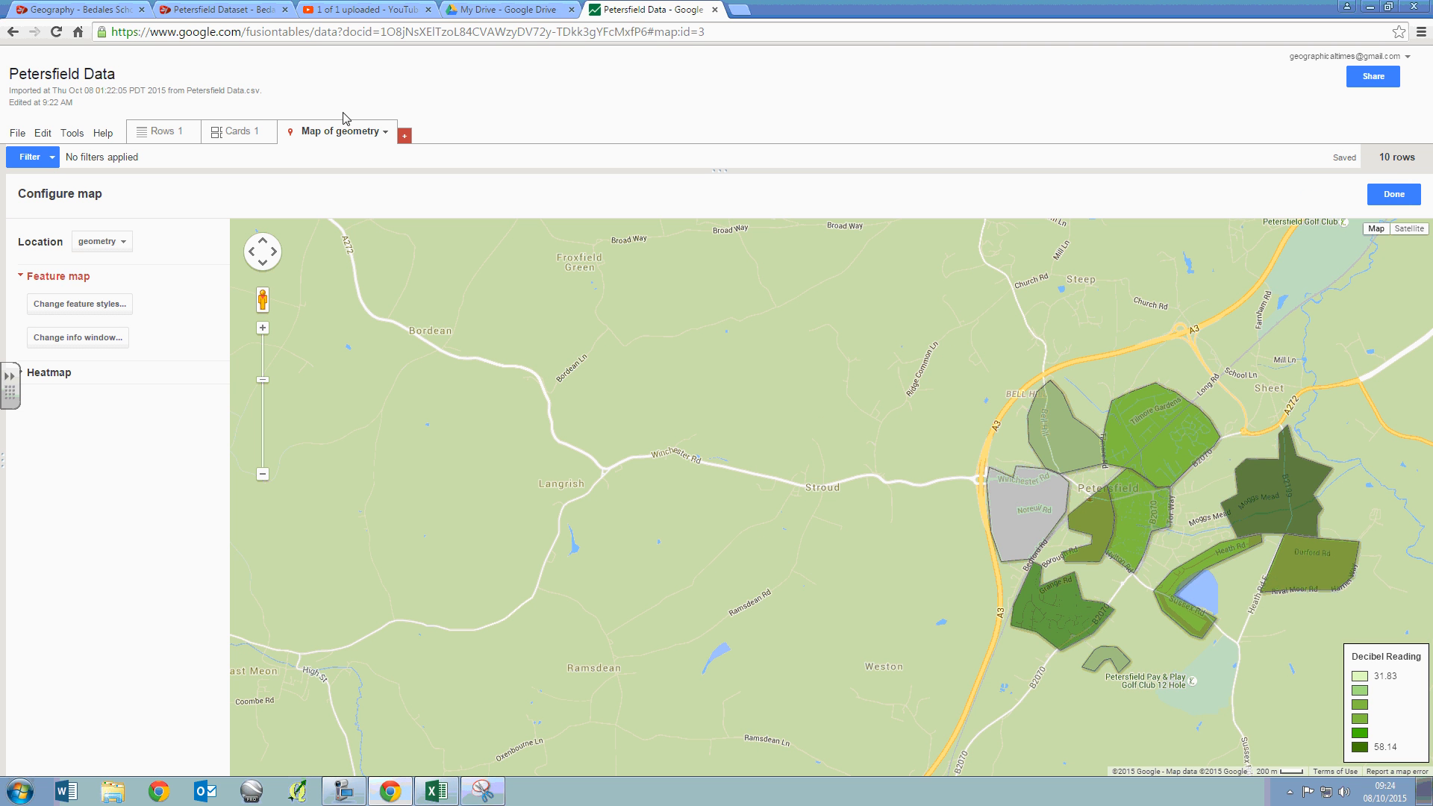
- Base the polygon fill gradient on the Pedestrian Count column with a range of 0 through 7, and save the style
left_click_drag(857, 501, 646, 425)
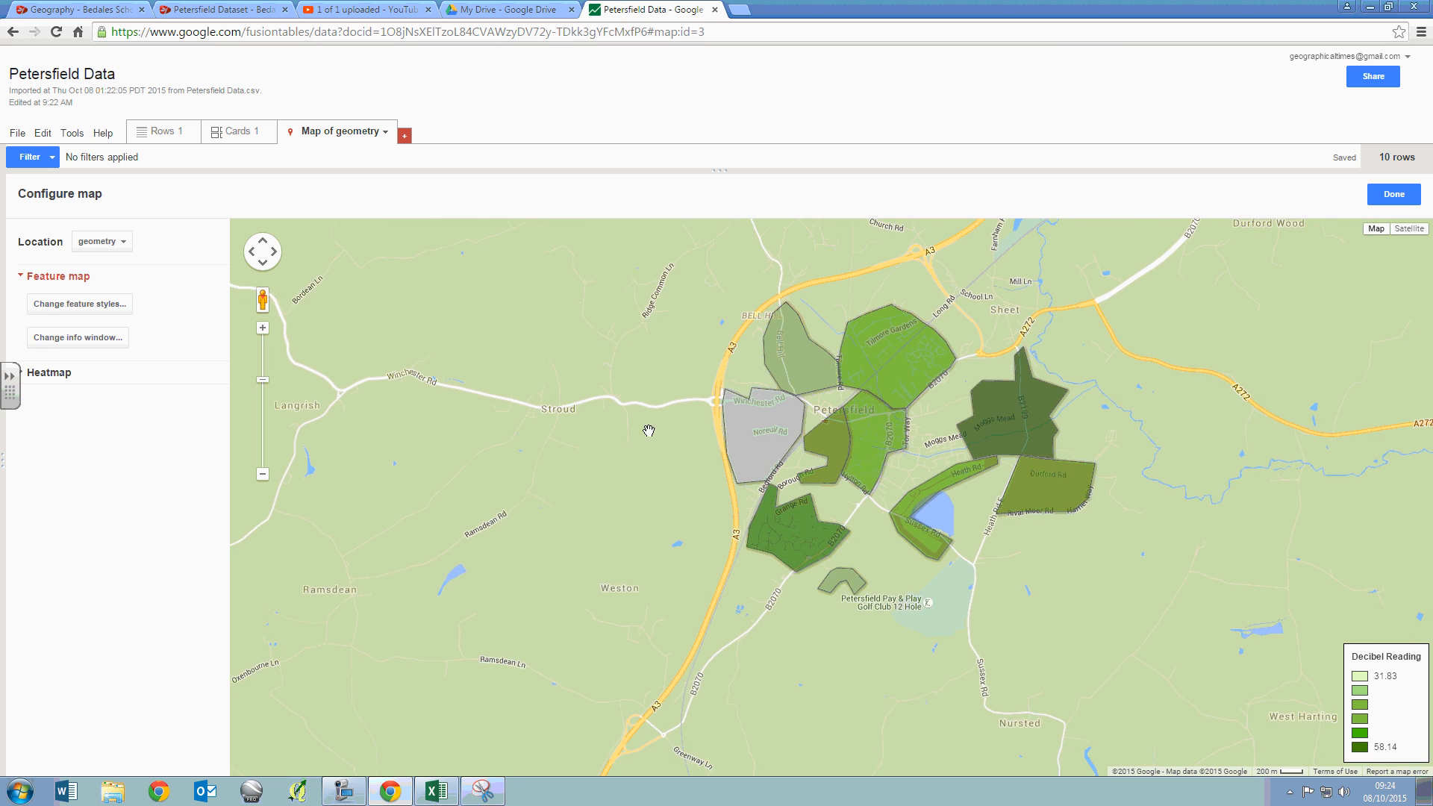
scroll(822, 435, "up", 1)
scroll(838, 473, "down", 1)
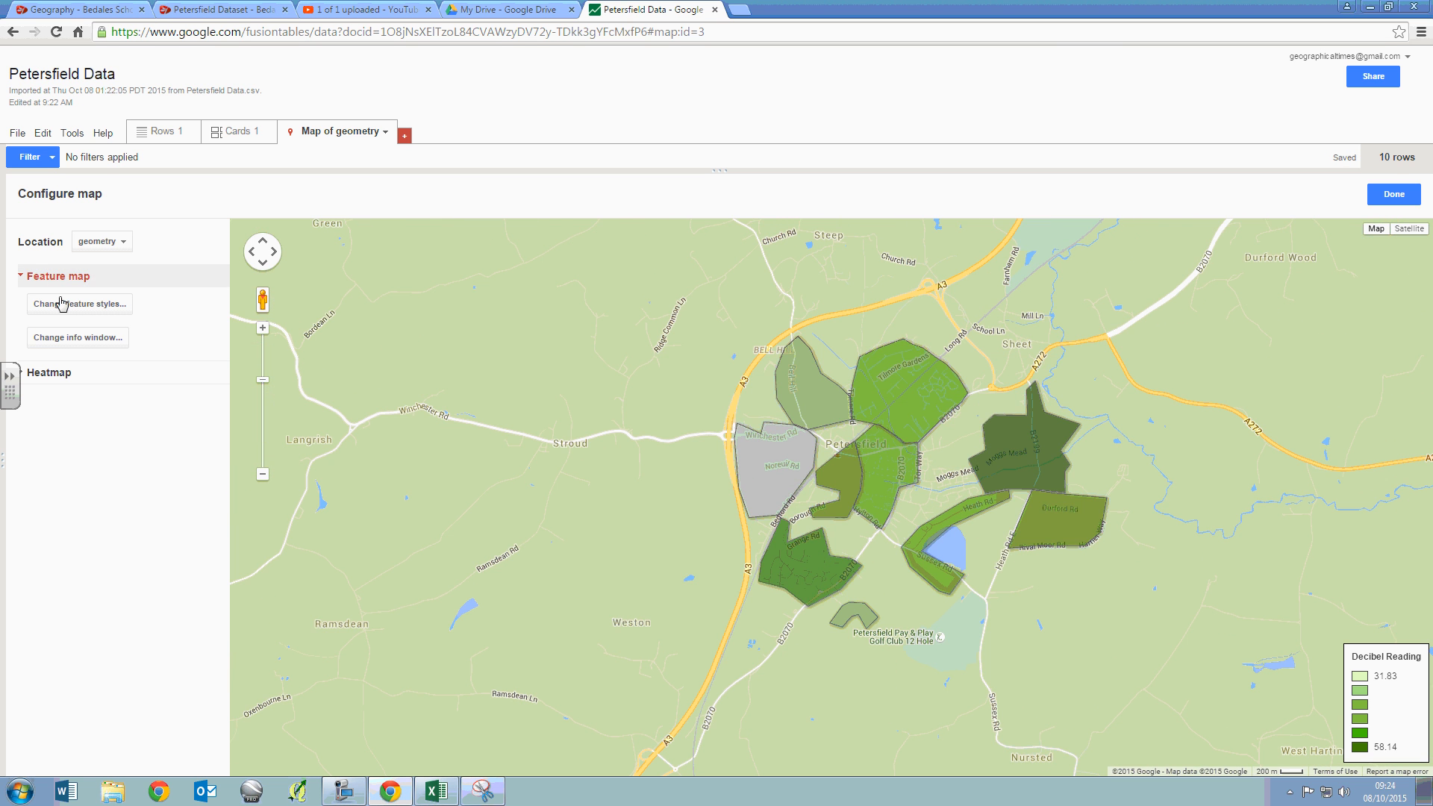
left_click(81, 313)
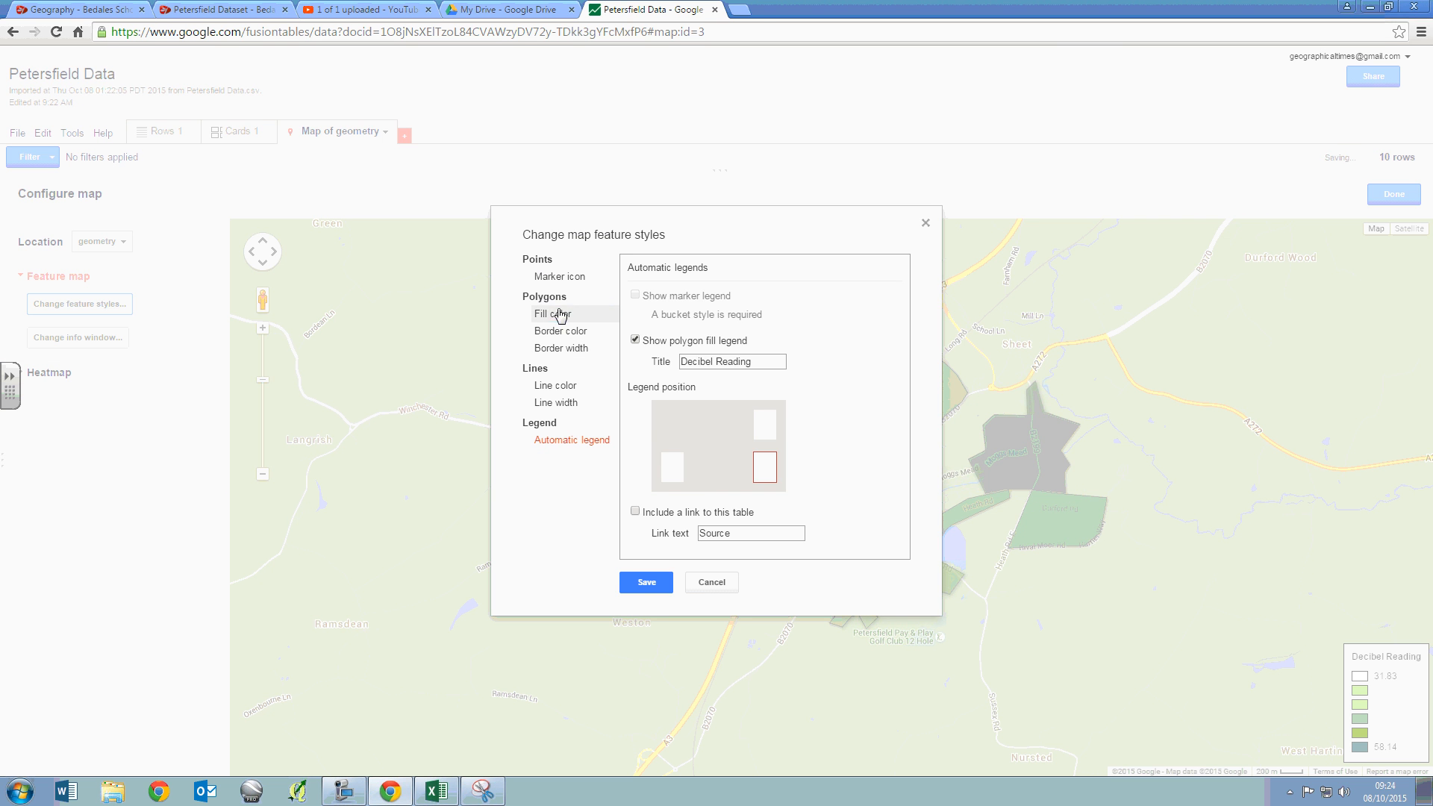
left_click(589, 314)
left_click(735, 353)
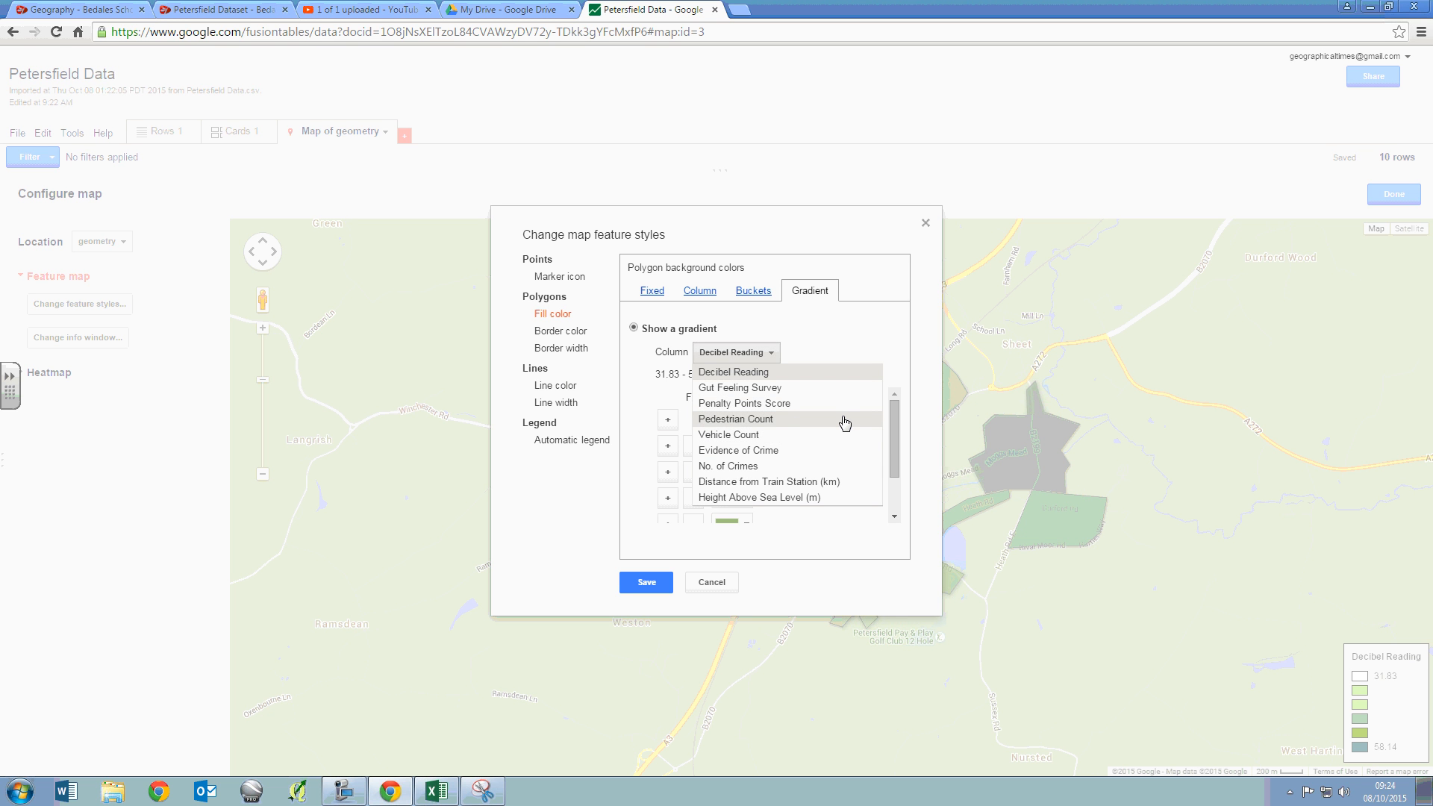
left_click_drag(893, 433, 853, 400)
left_click(759, 355)
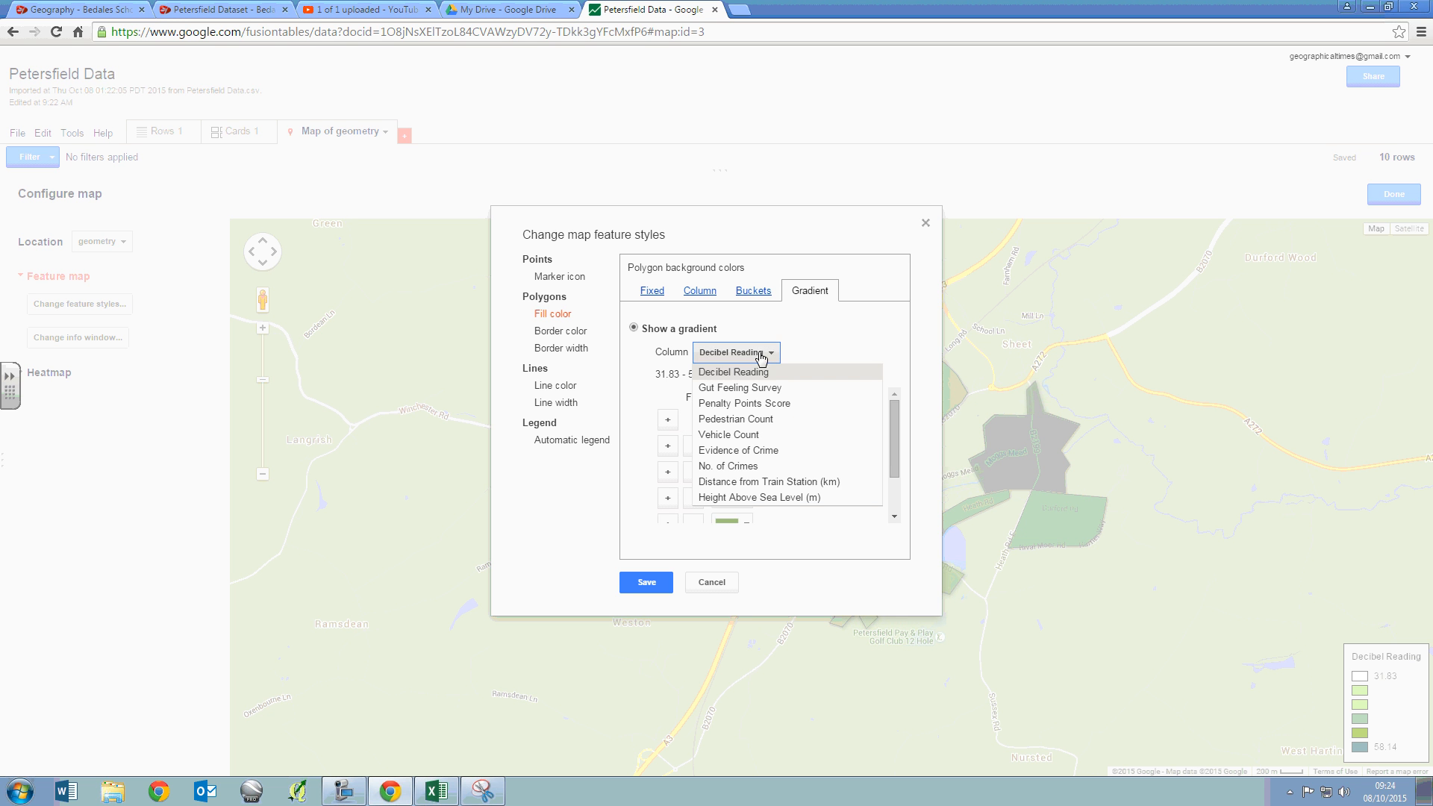
left_click(766, 419)
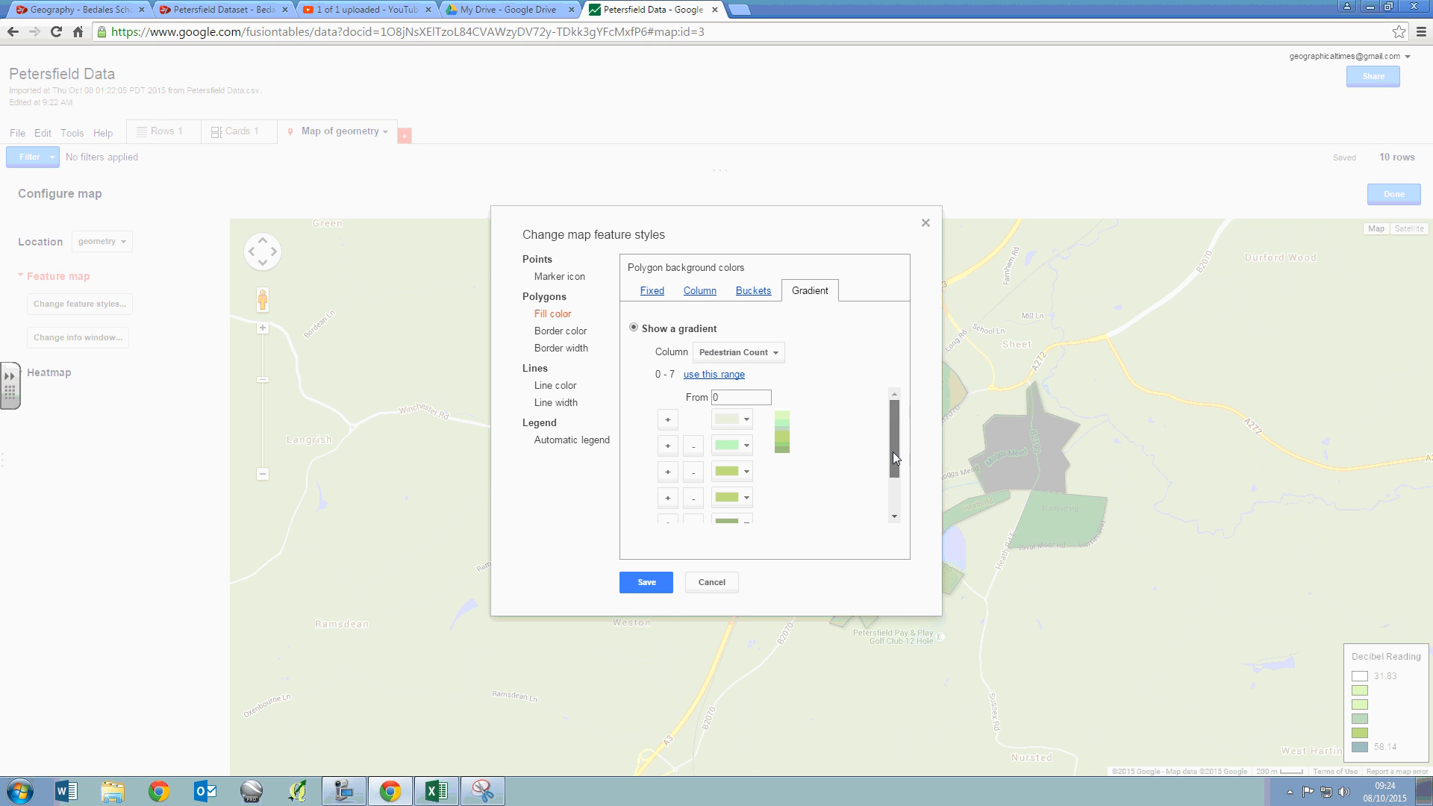
left_click_drag(892, 450, 891, 469)
left_click(629, 587)
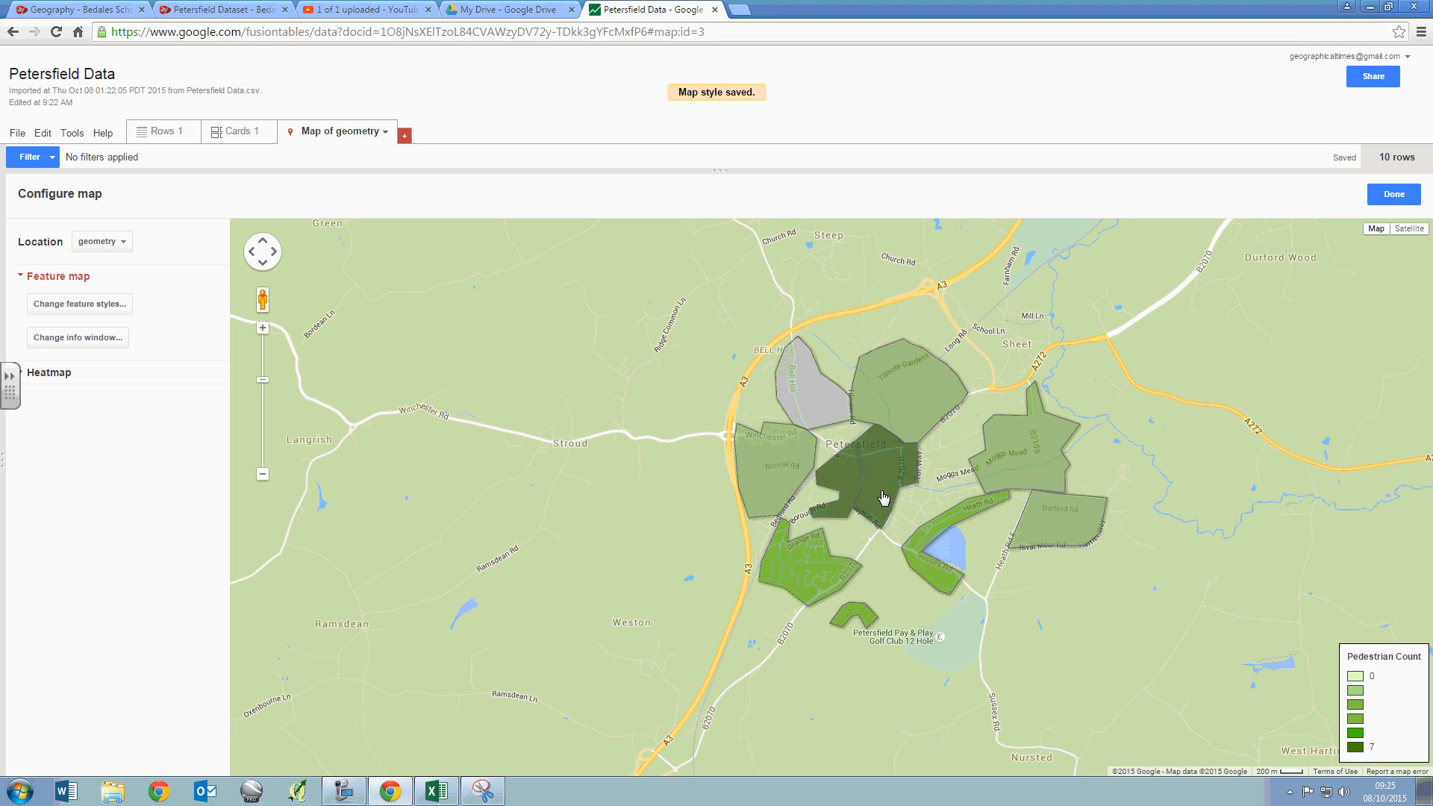
- Position the street polygons close to the Pedestrian Count legend on the map
left_click_drag(883, 498, 1154, 553)
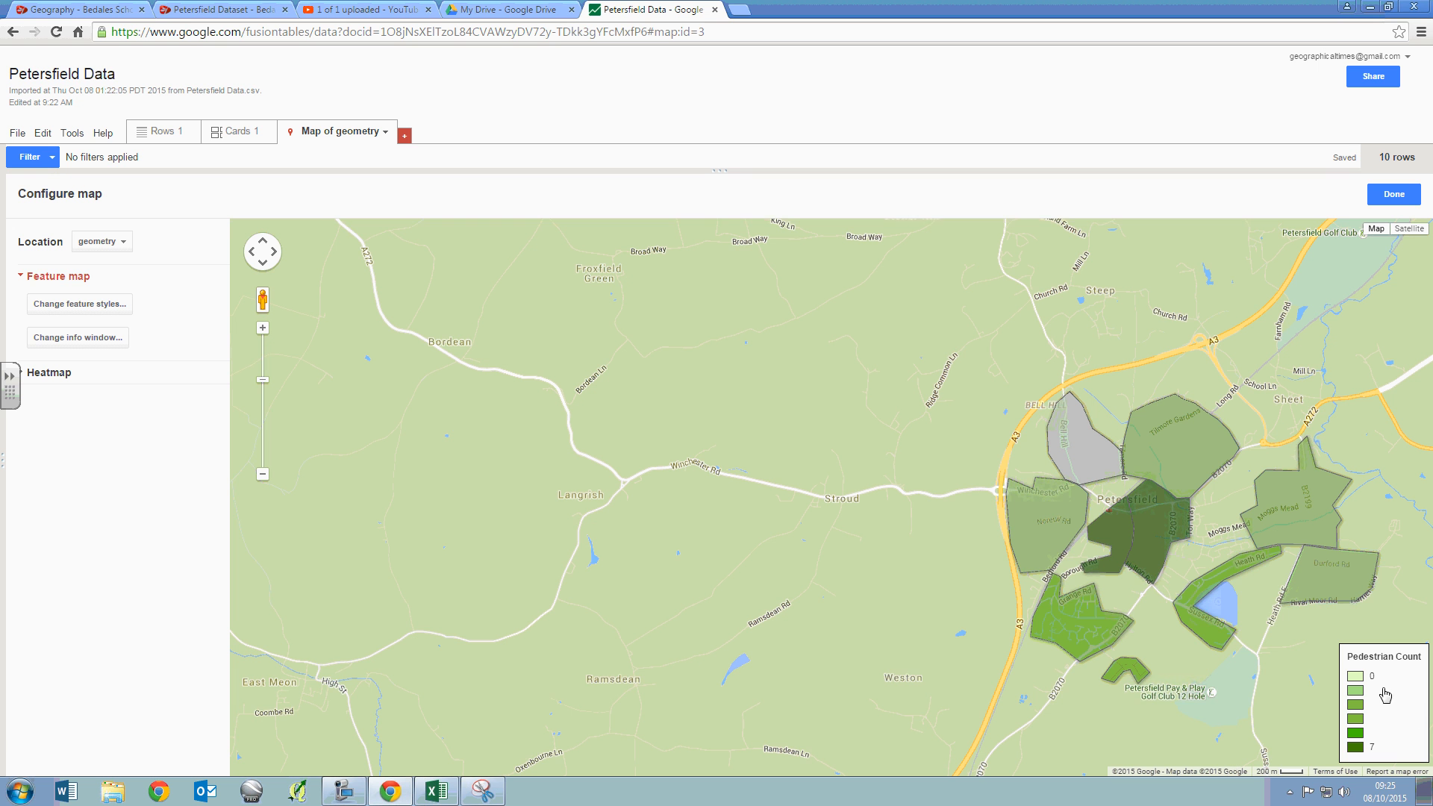
left_click_drag(1217, 622, 1212, 615)
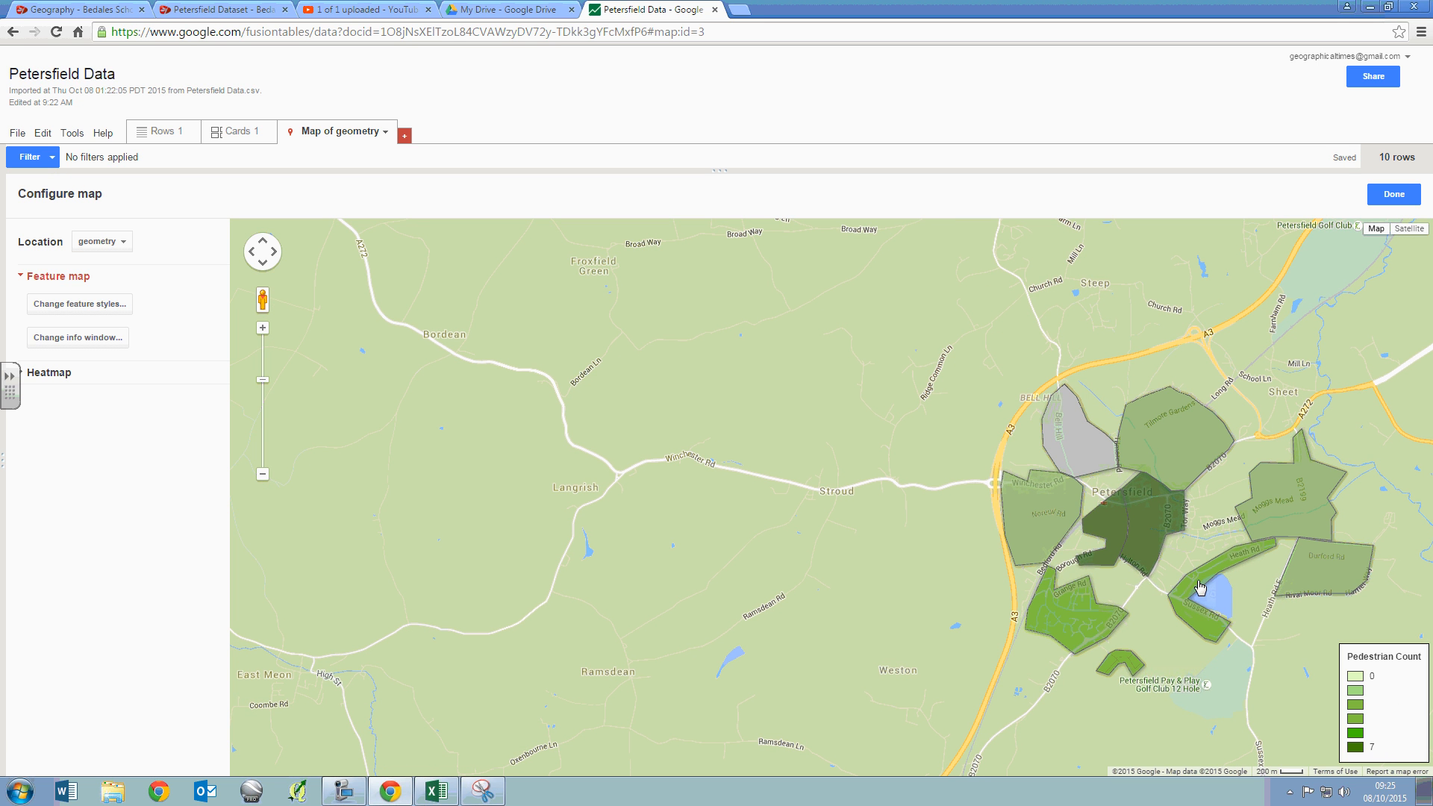